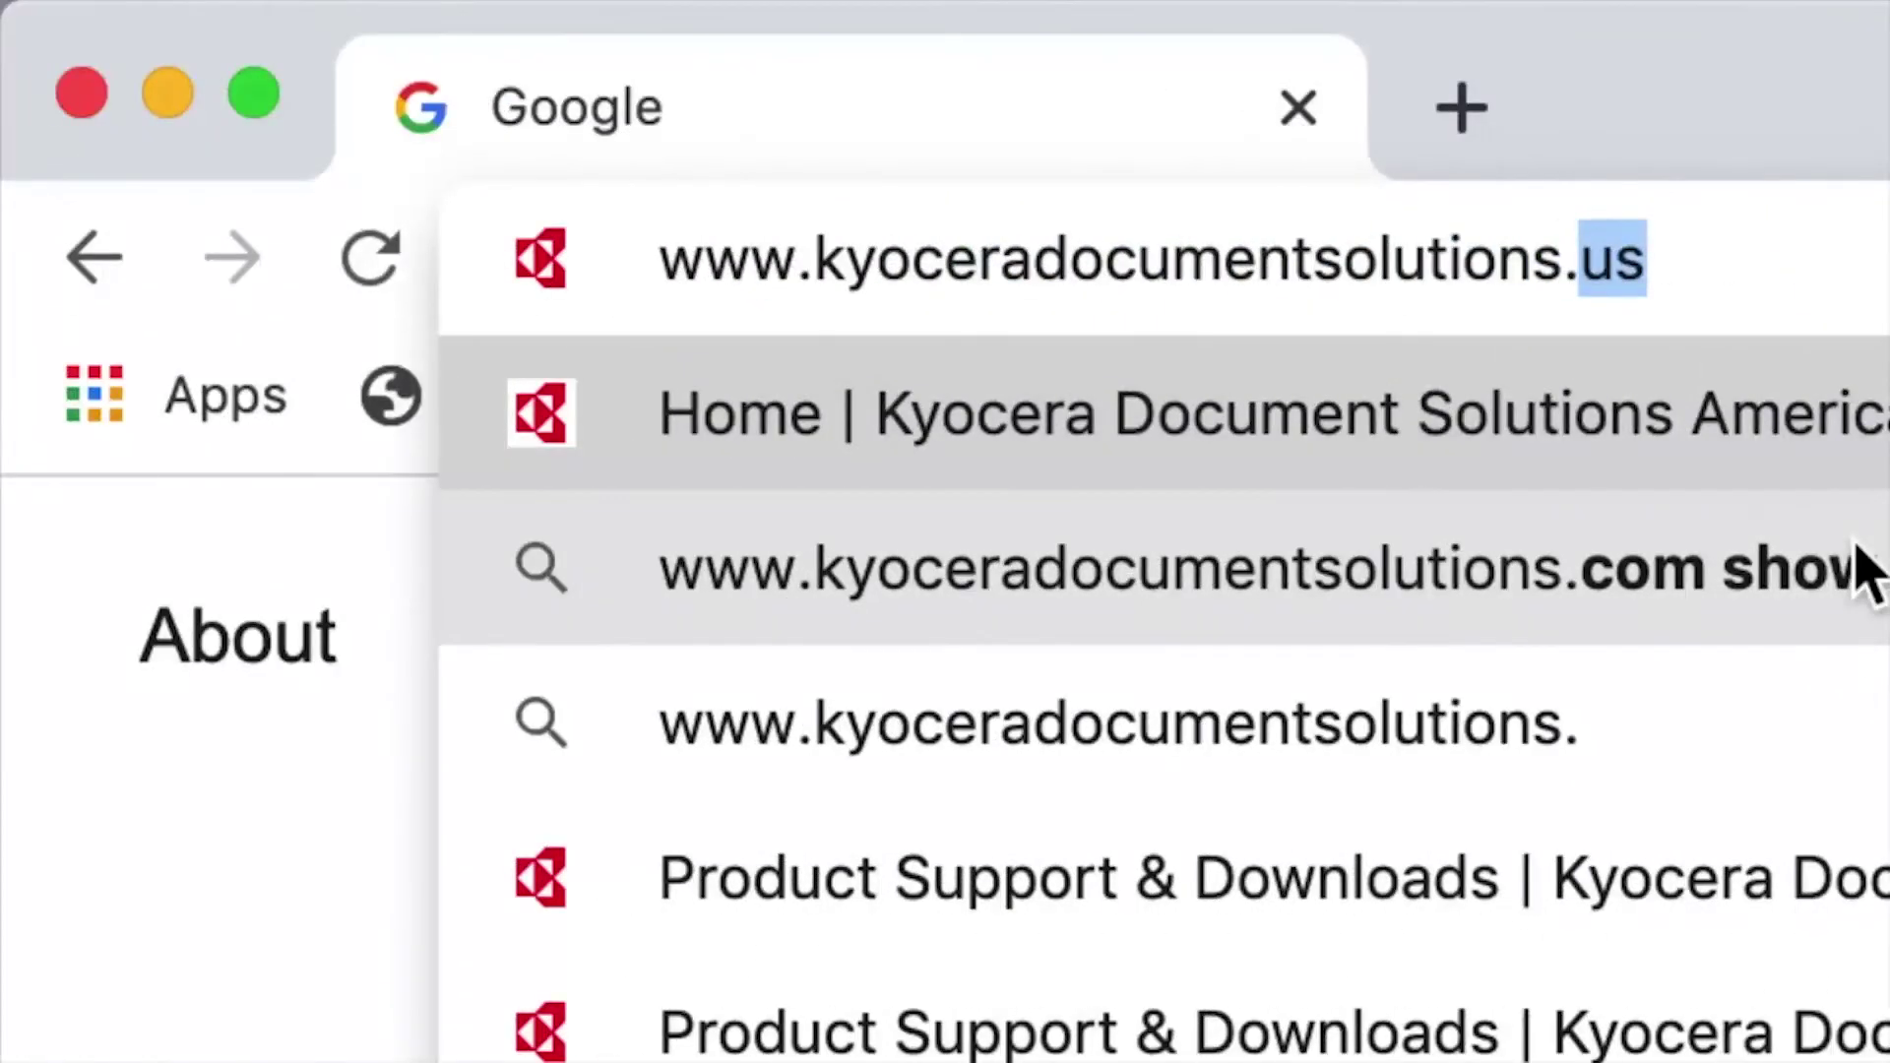
- Load kyoceradocumentsolutions.us and go through Support to the Download Center page
text(us)
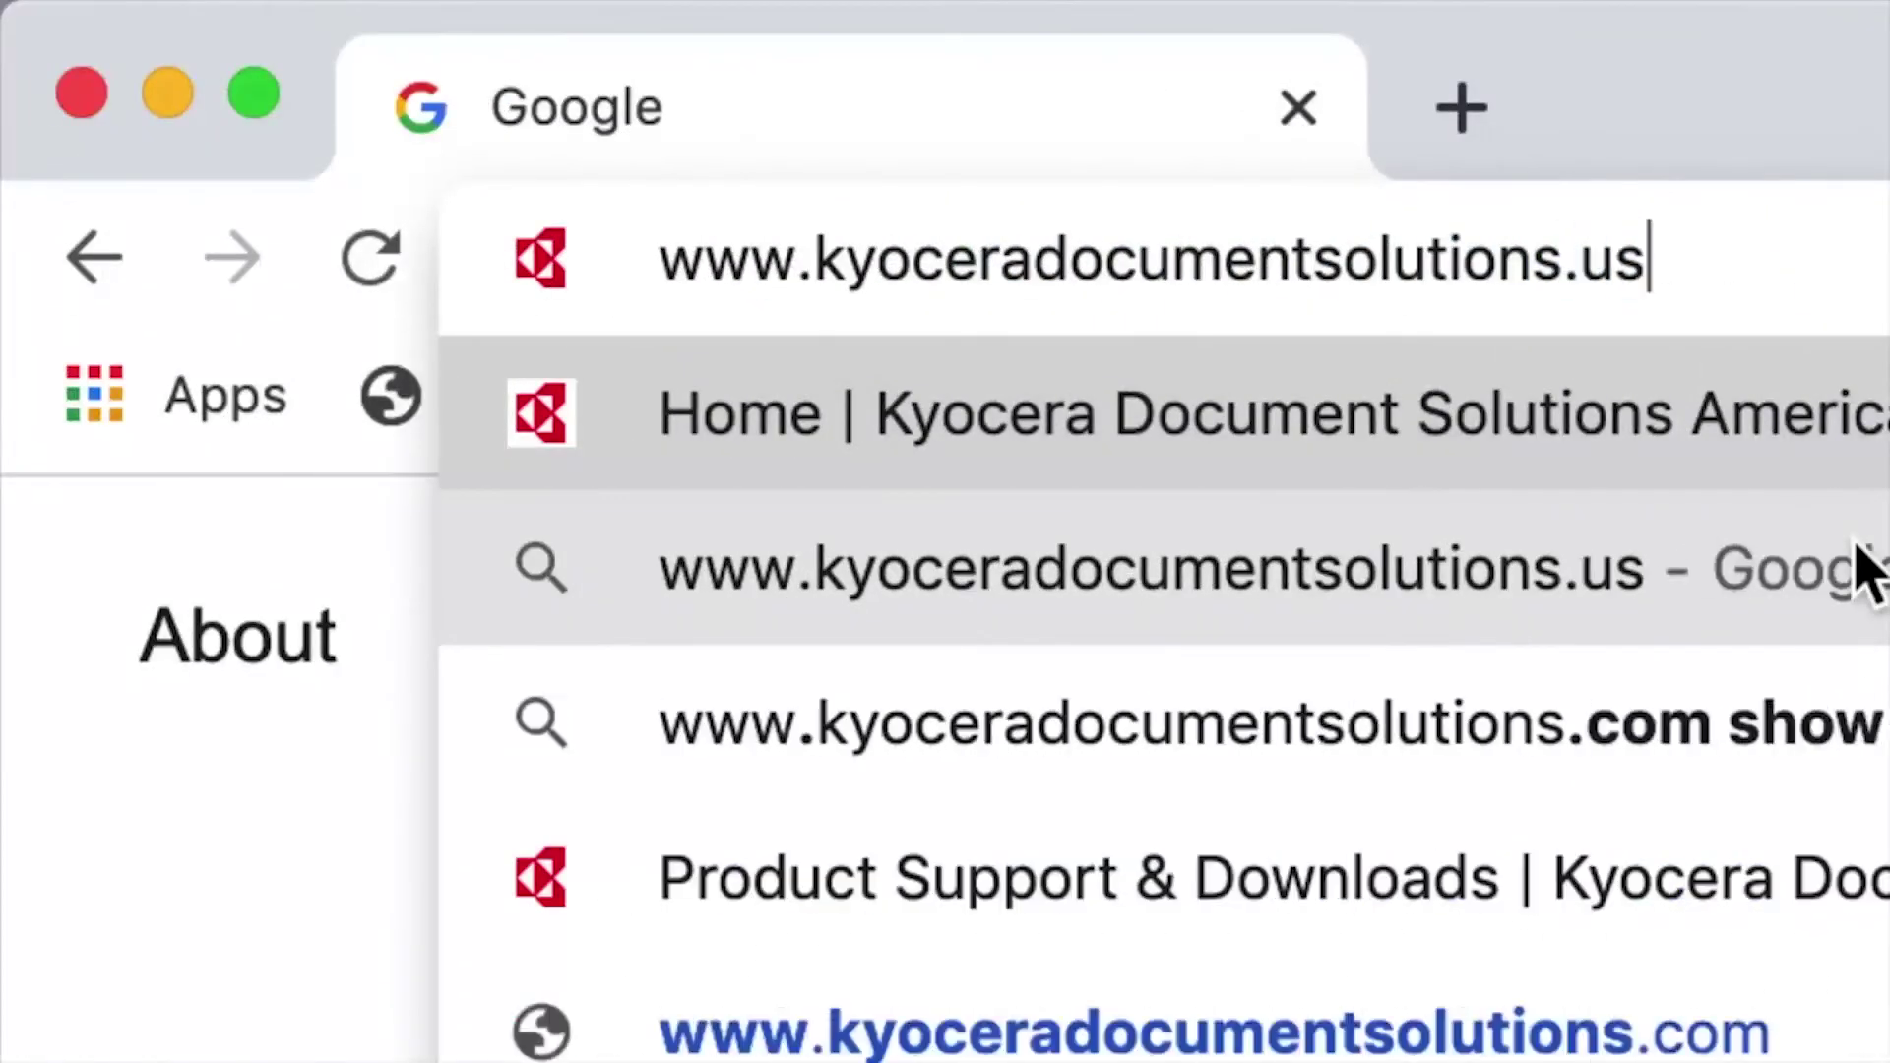
key(Return)
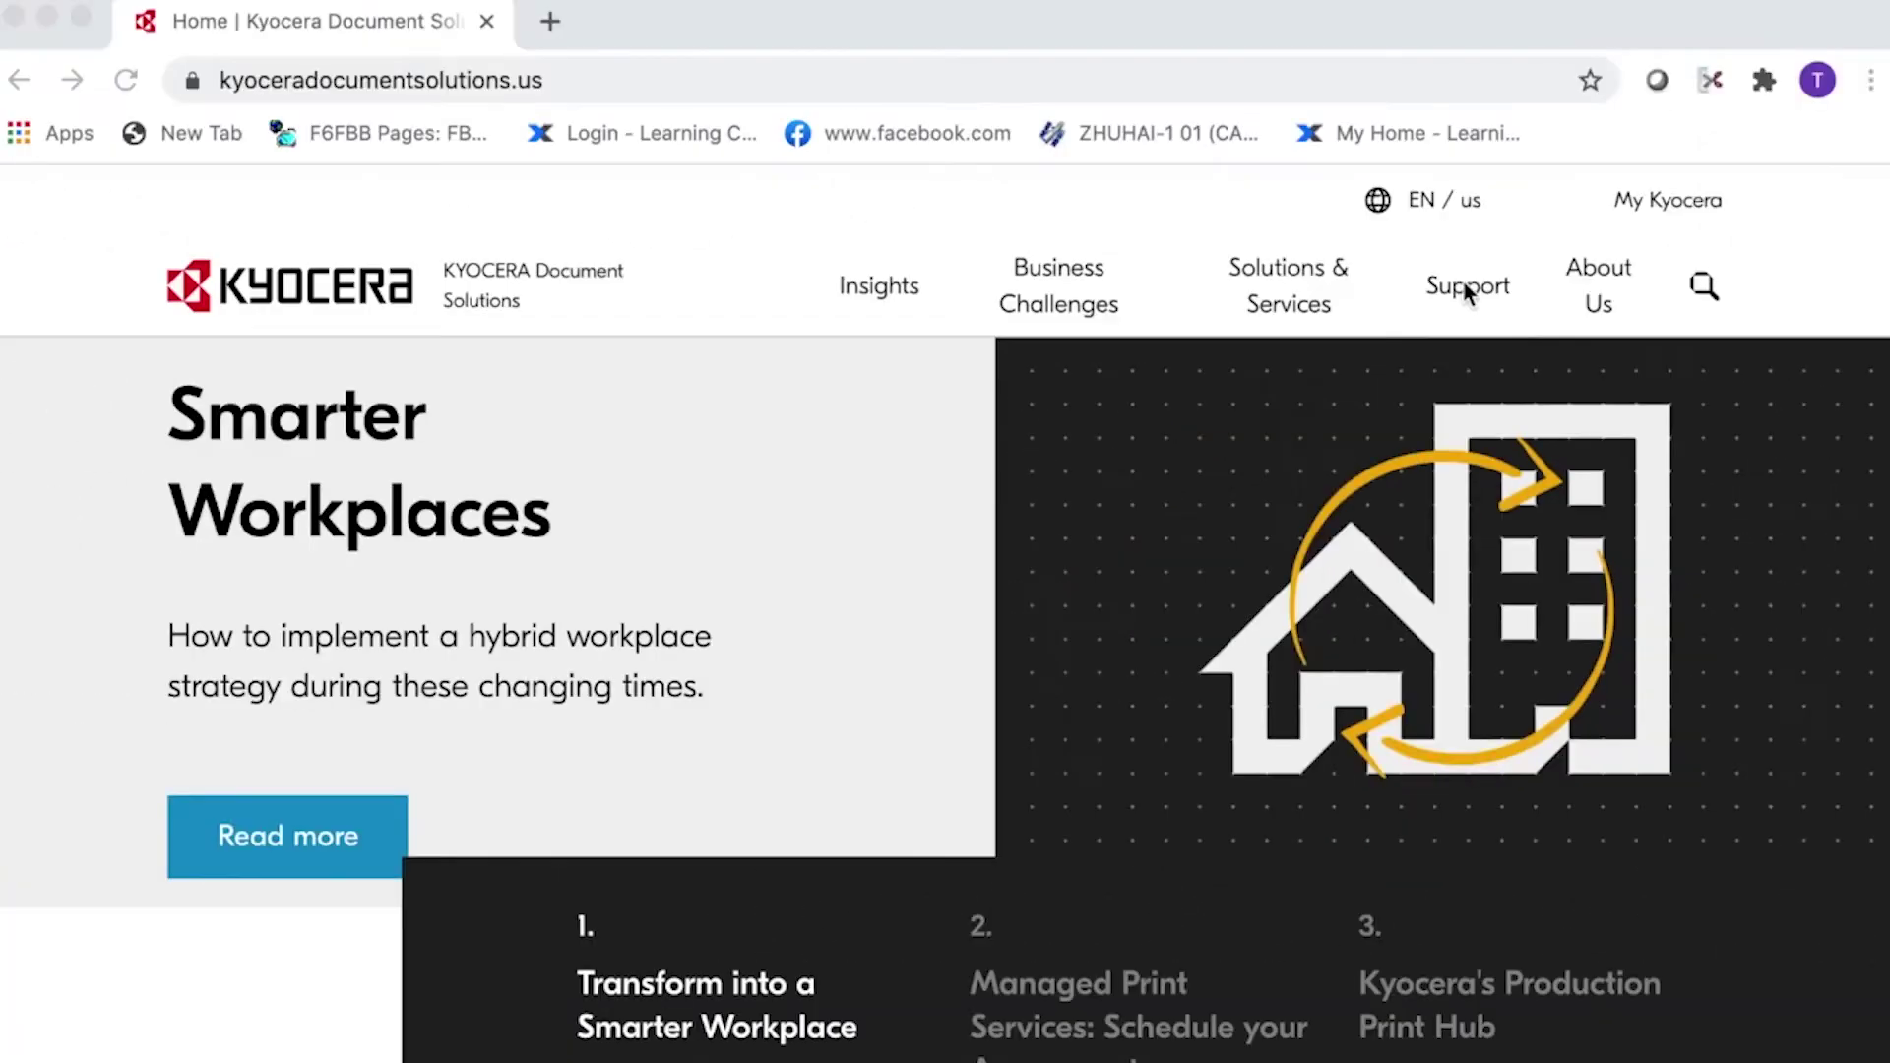
click(1312, 205)
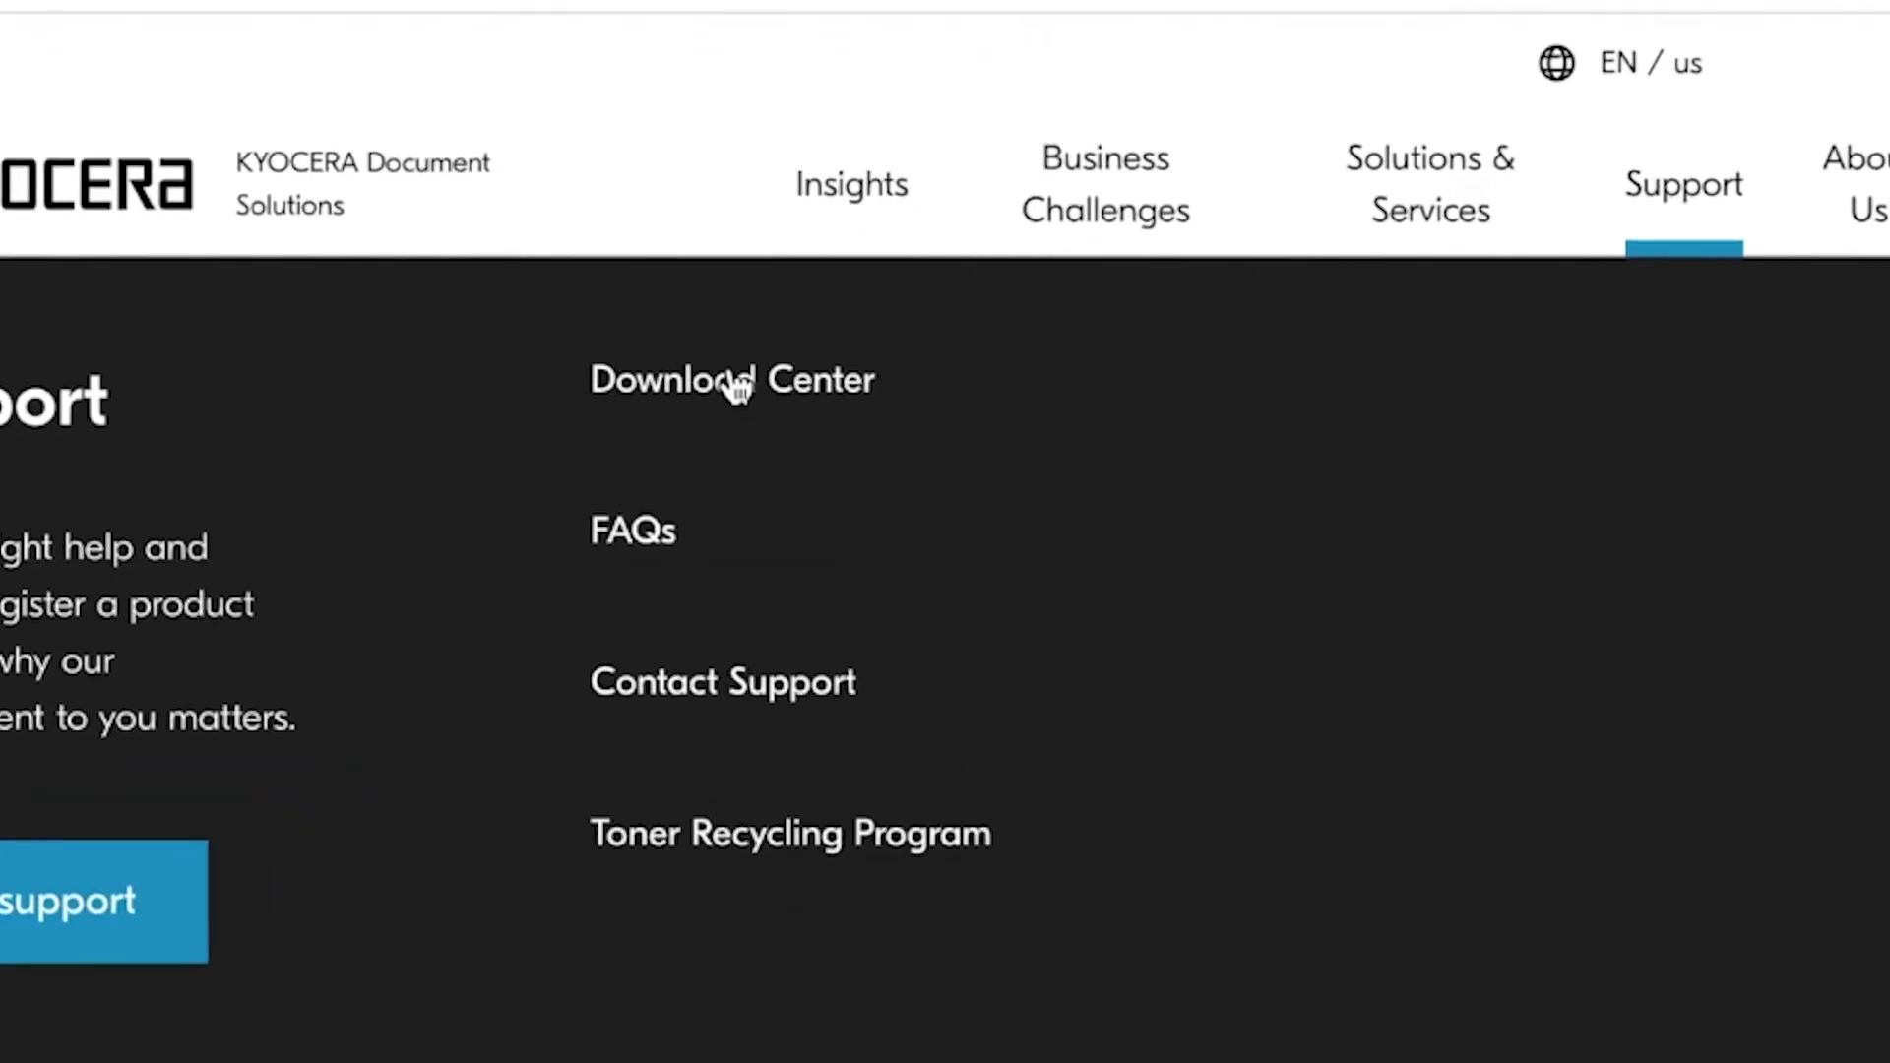
click(738, 387)
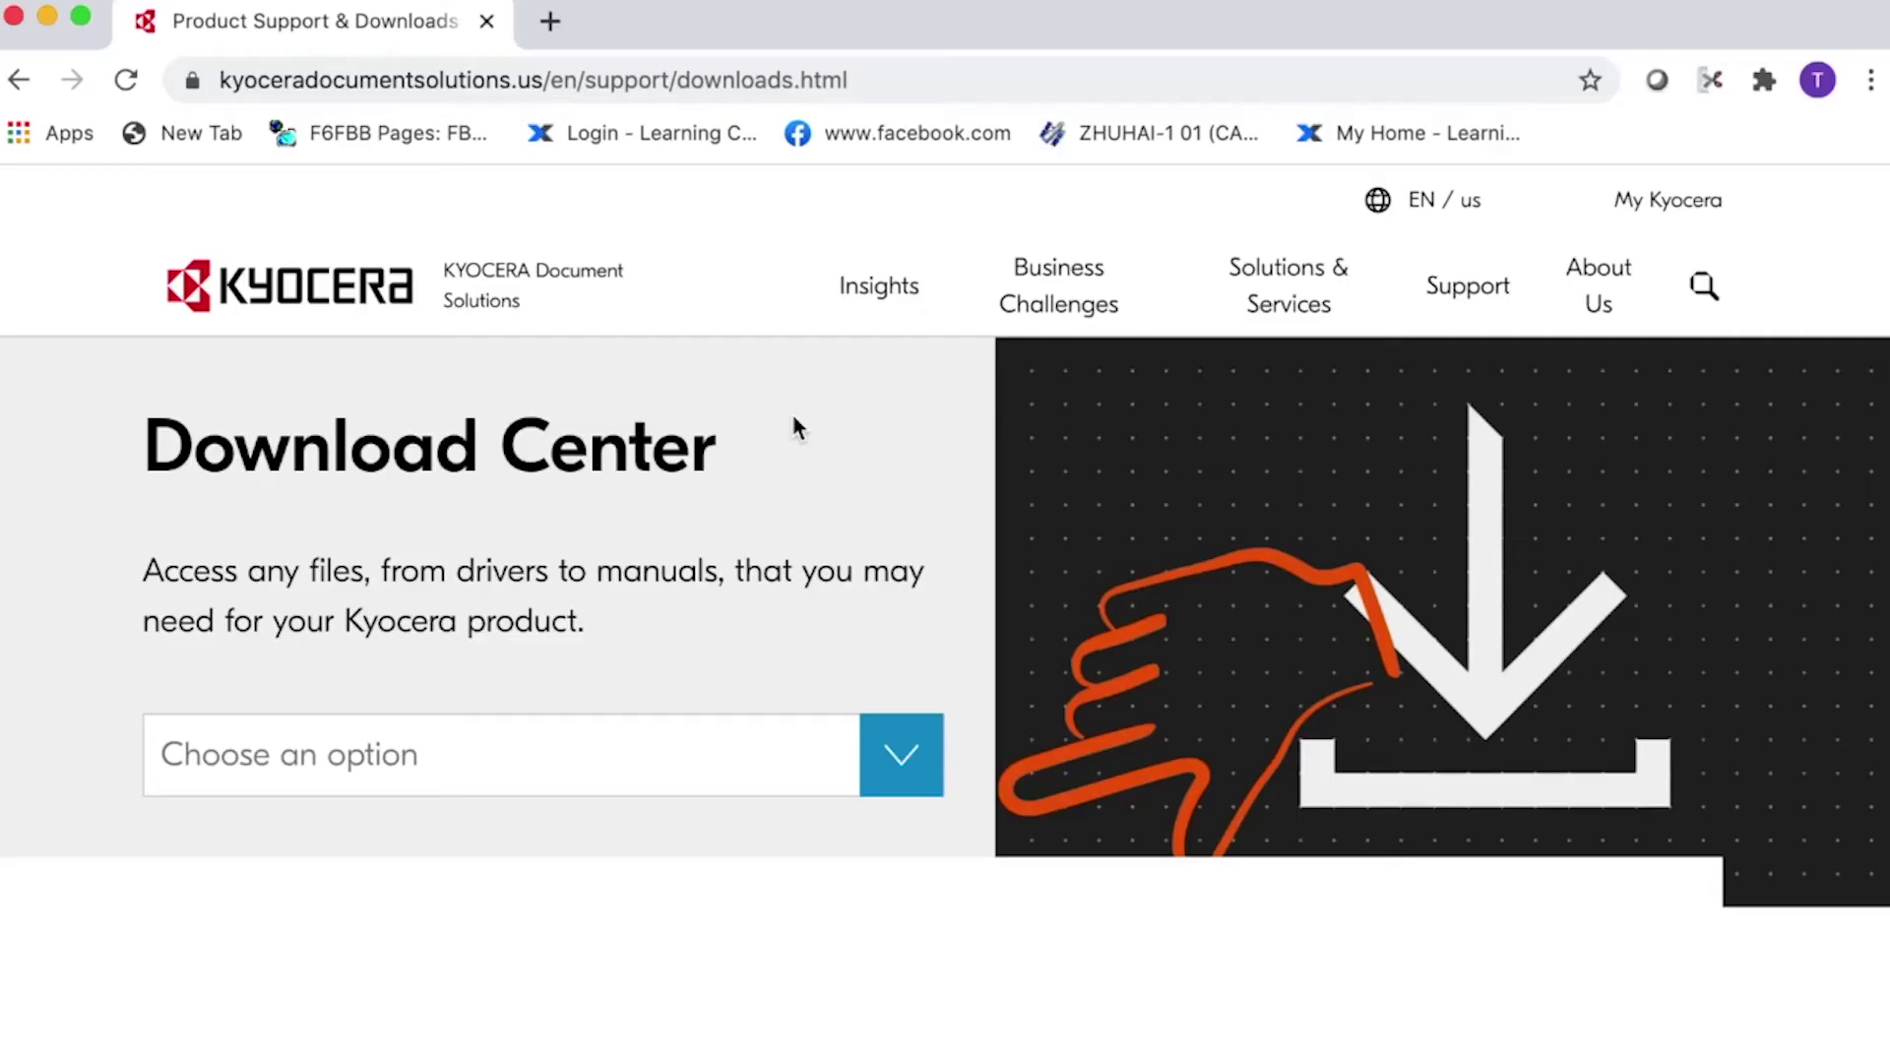
- Select ECOSYS P5021cdw, download its Mac Print Driver zip, and open the download
click(915, 776)
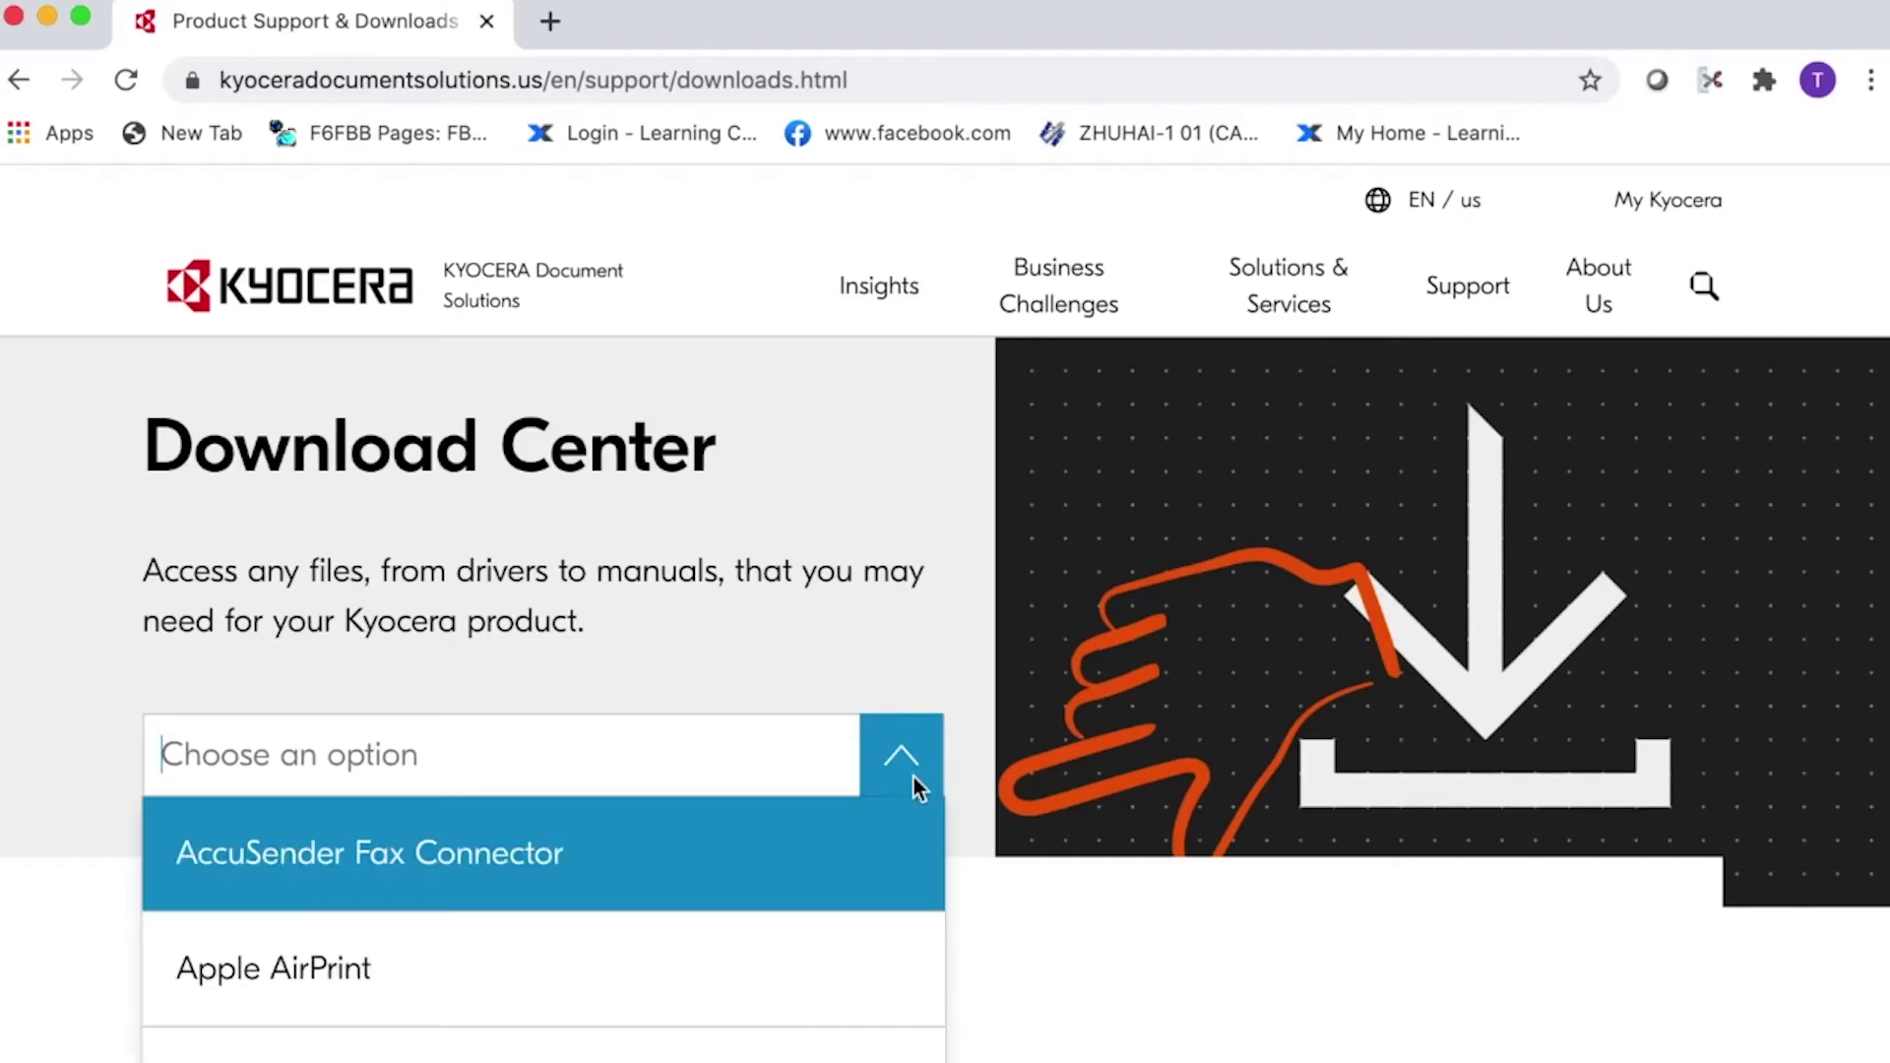
scroll(744, 996, down, 5)
scroll(743, 996, down, 2)
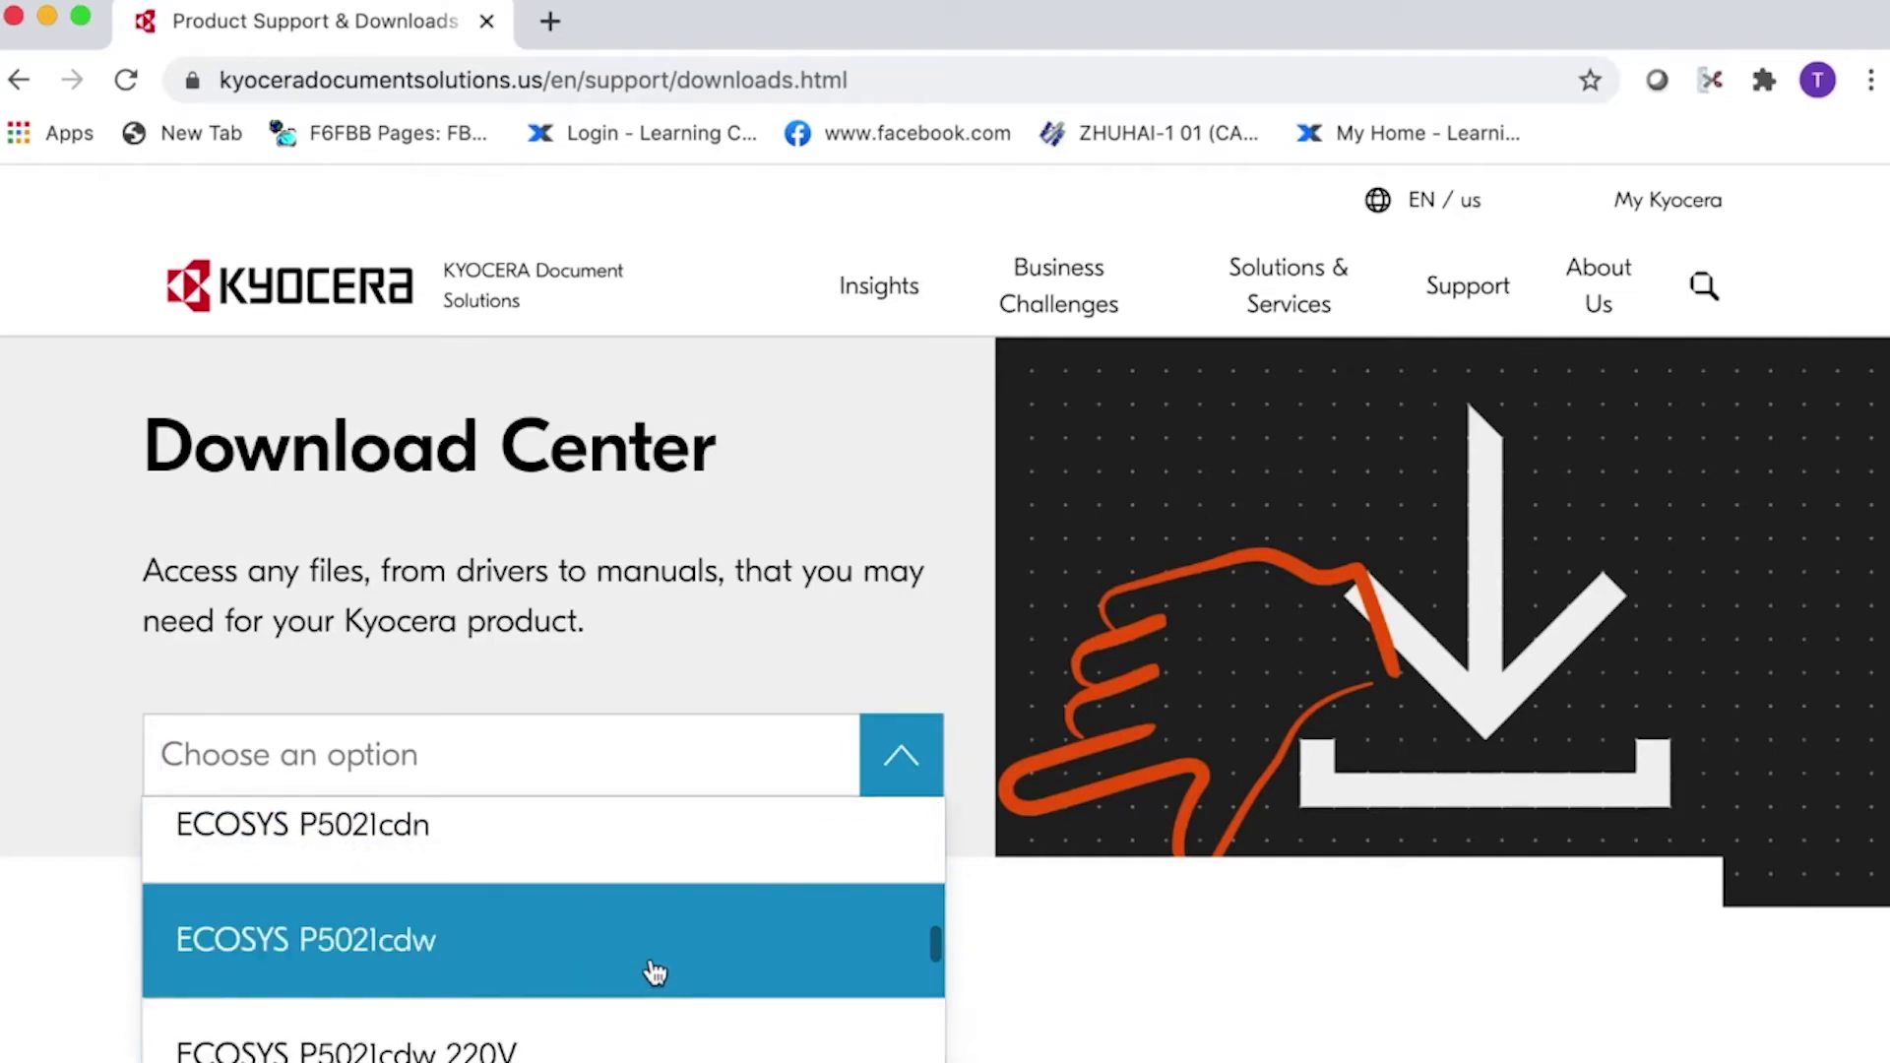
click(654, 973)
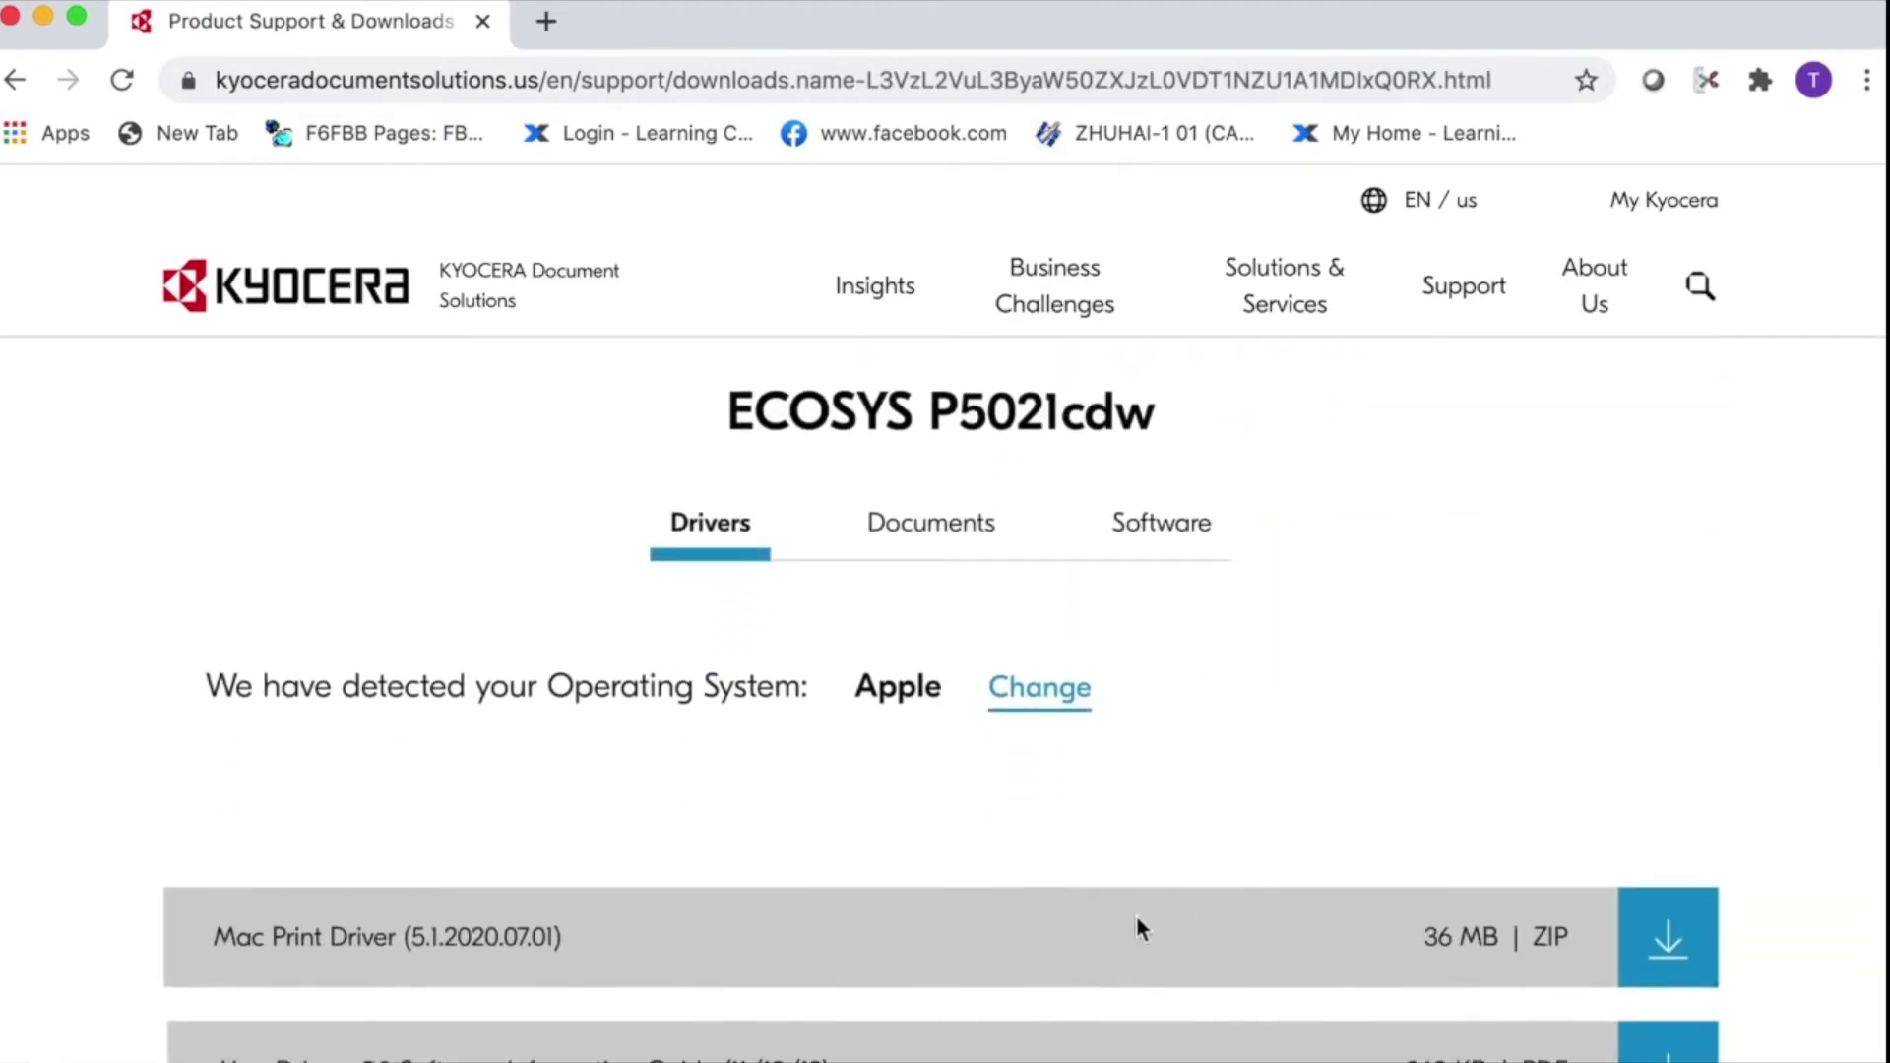
click(1669, 940)
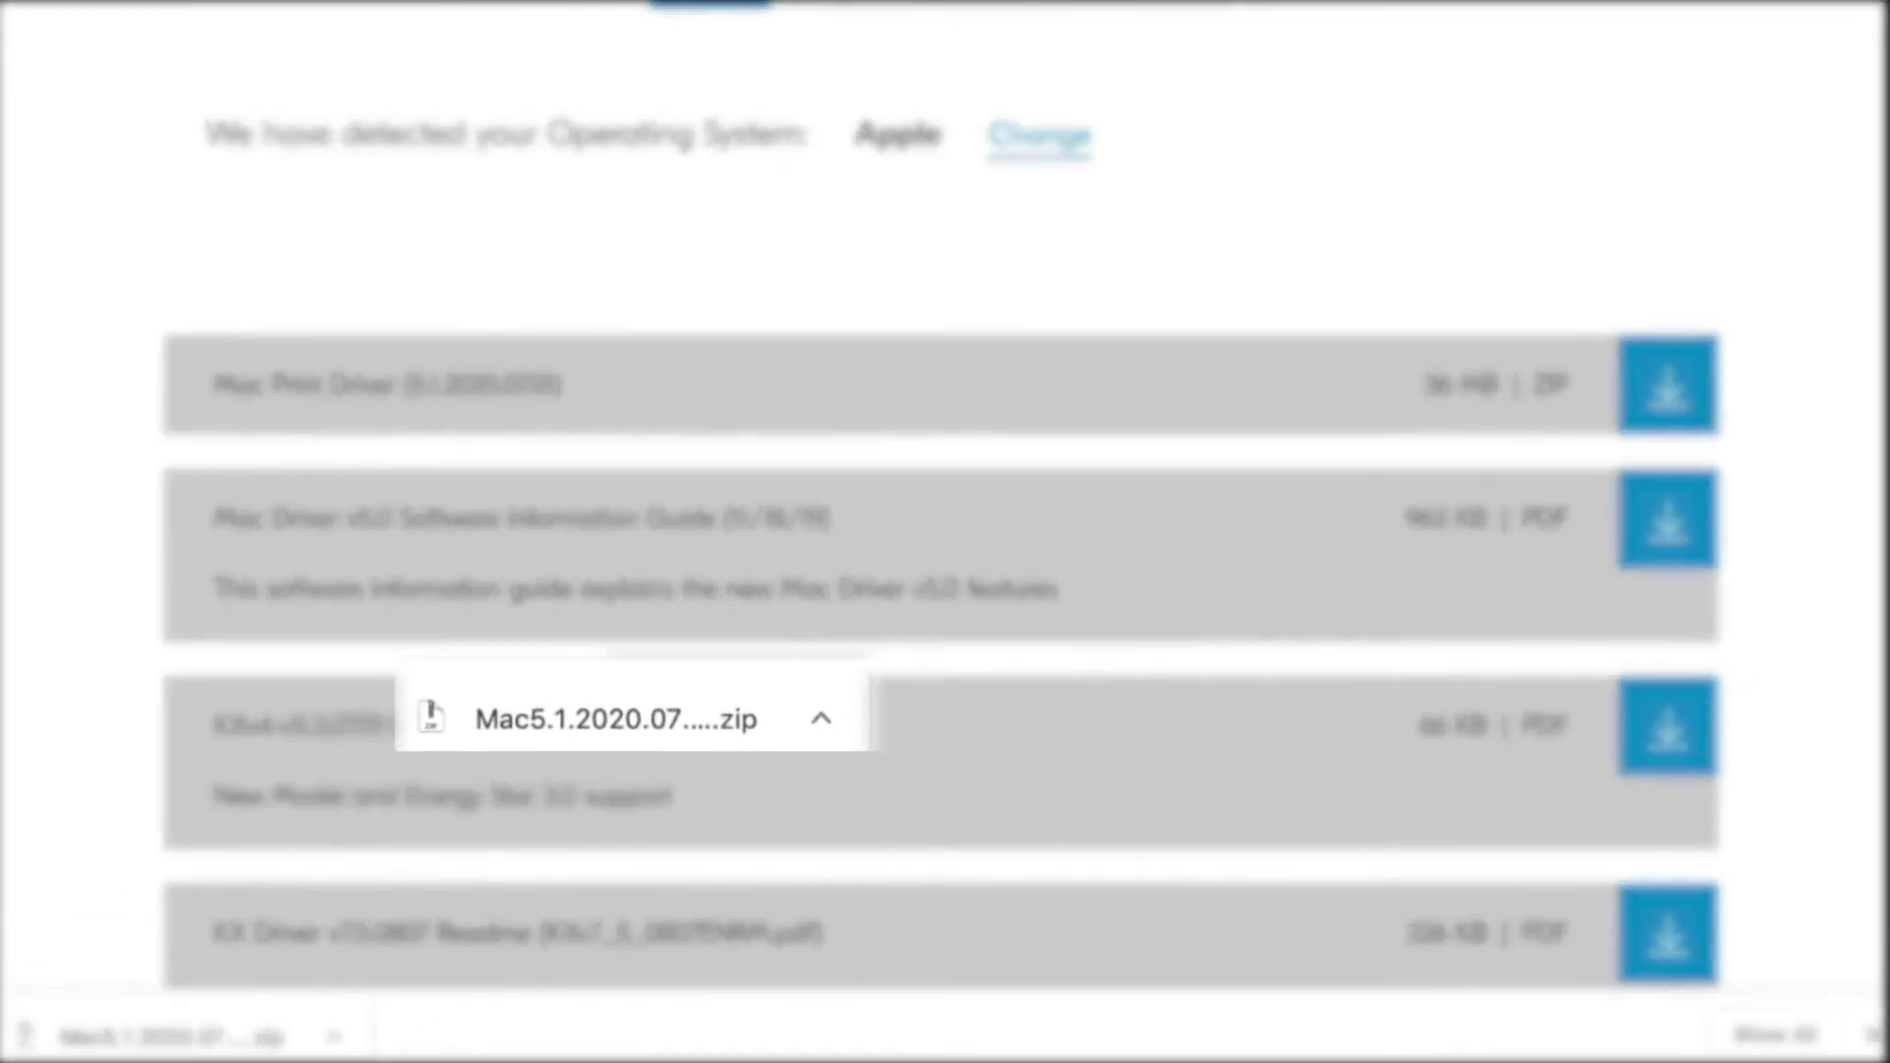
click(965, 658)
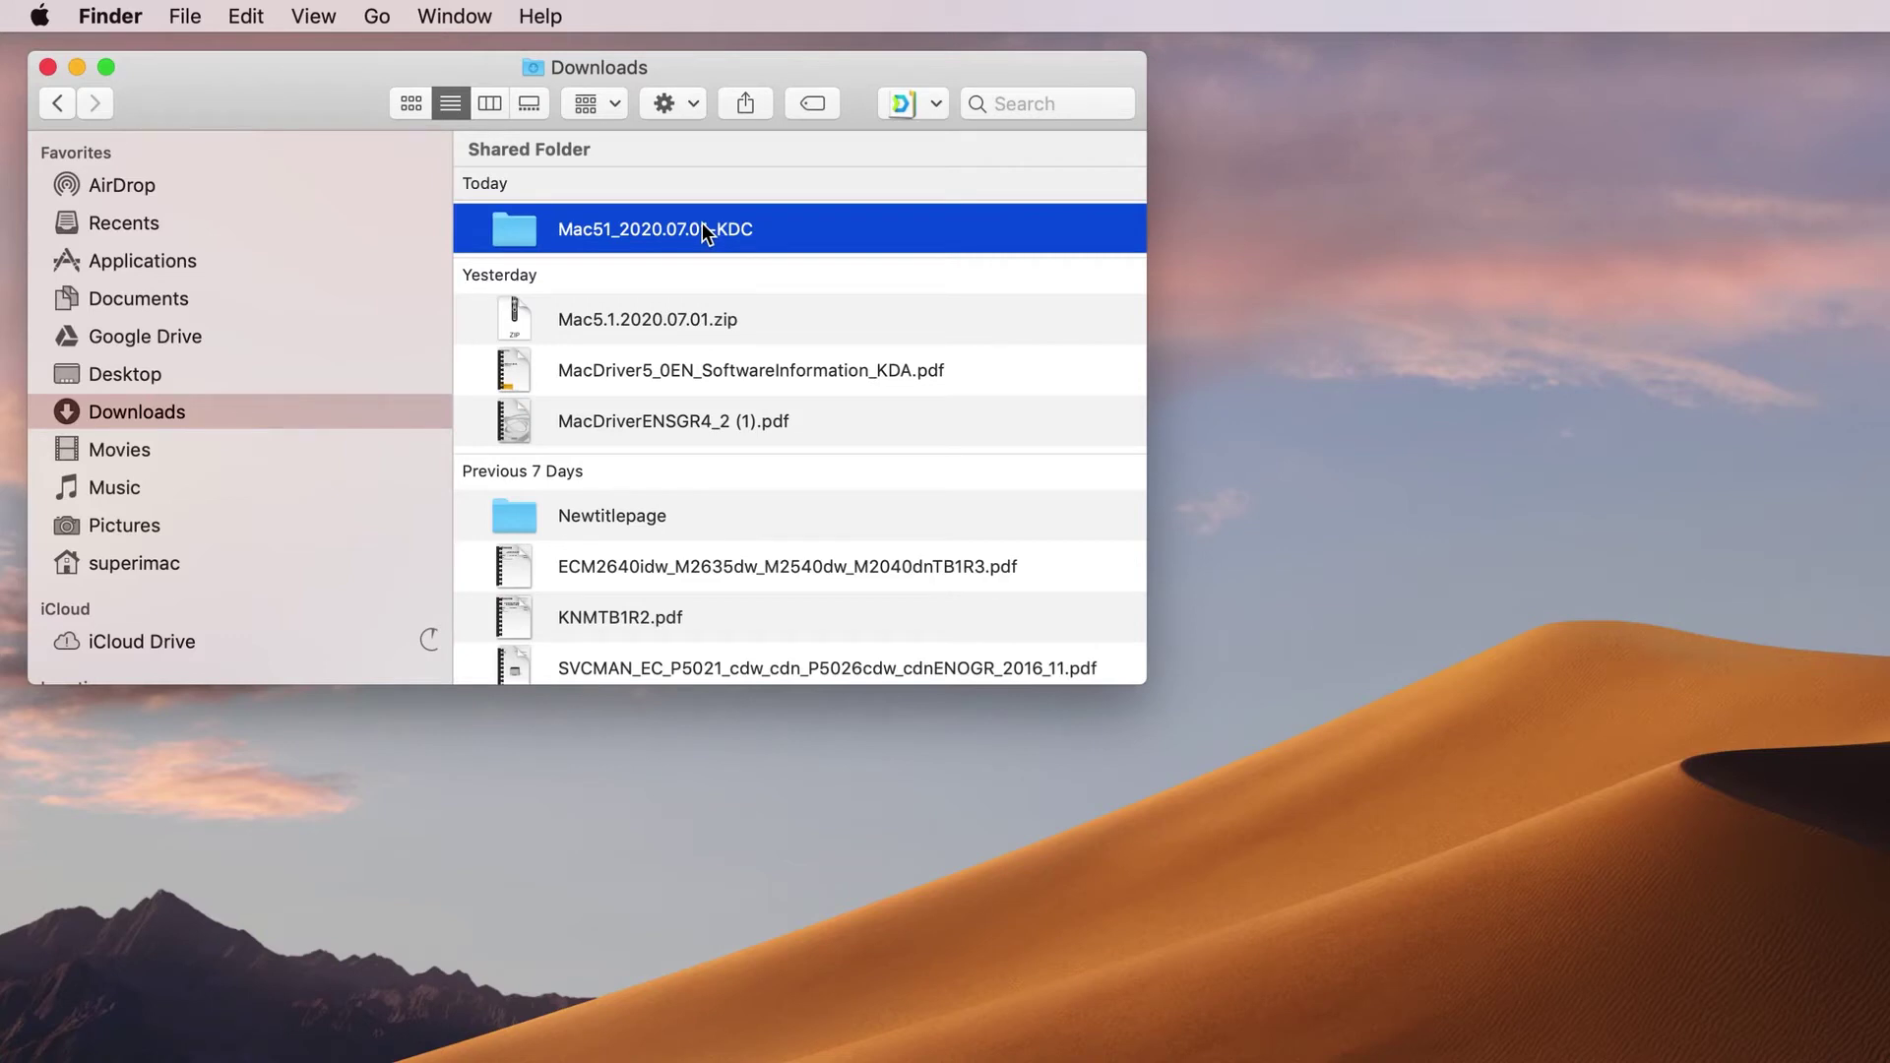
- Open the Mac51_2020.07.01-KDC folder and mount the Kyocera driver .dmg inside it
double_click(701, 227)
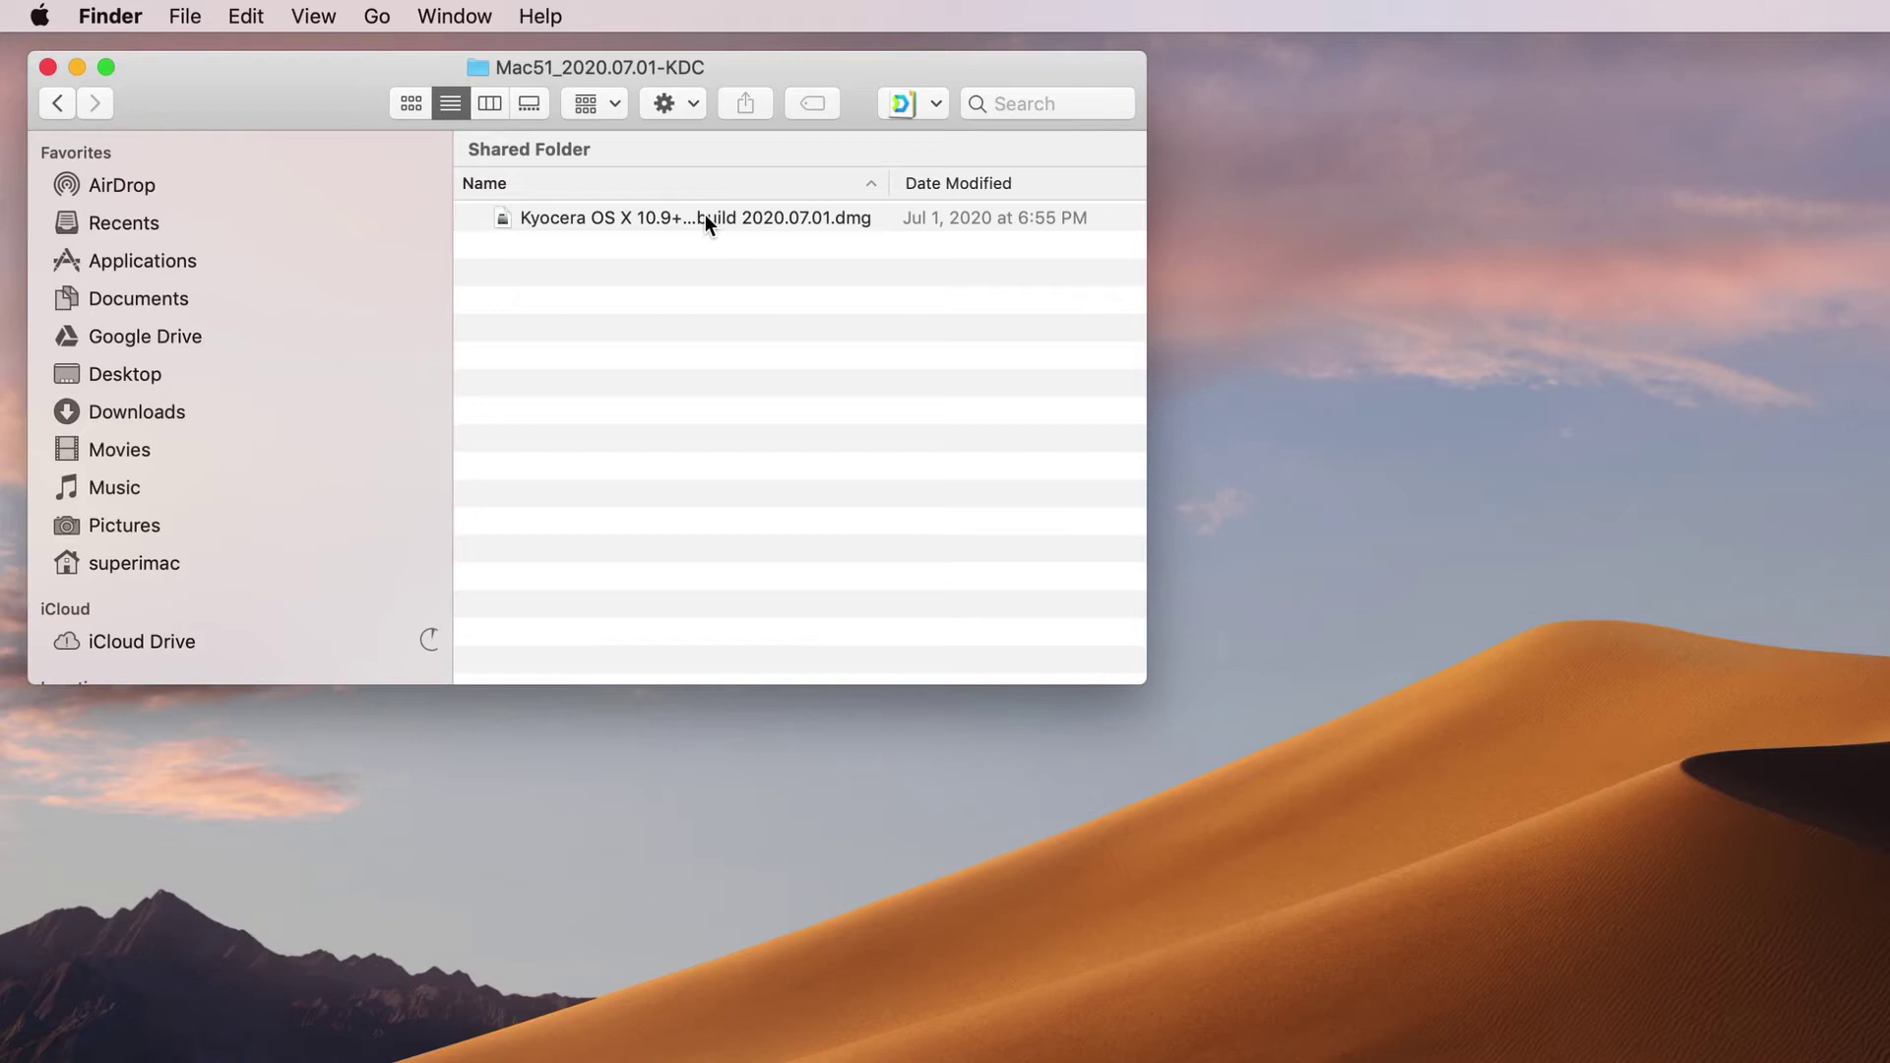
double_click(705, 215)
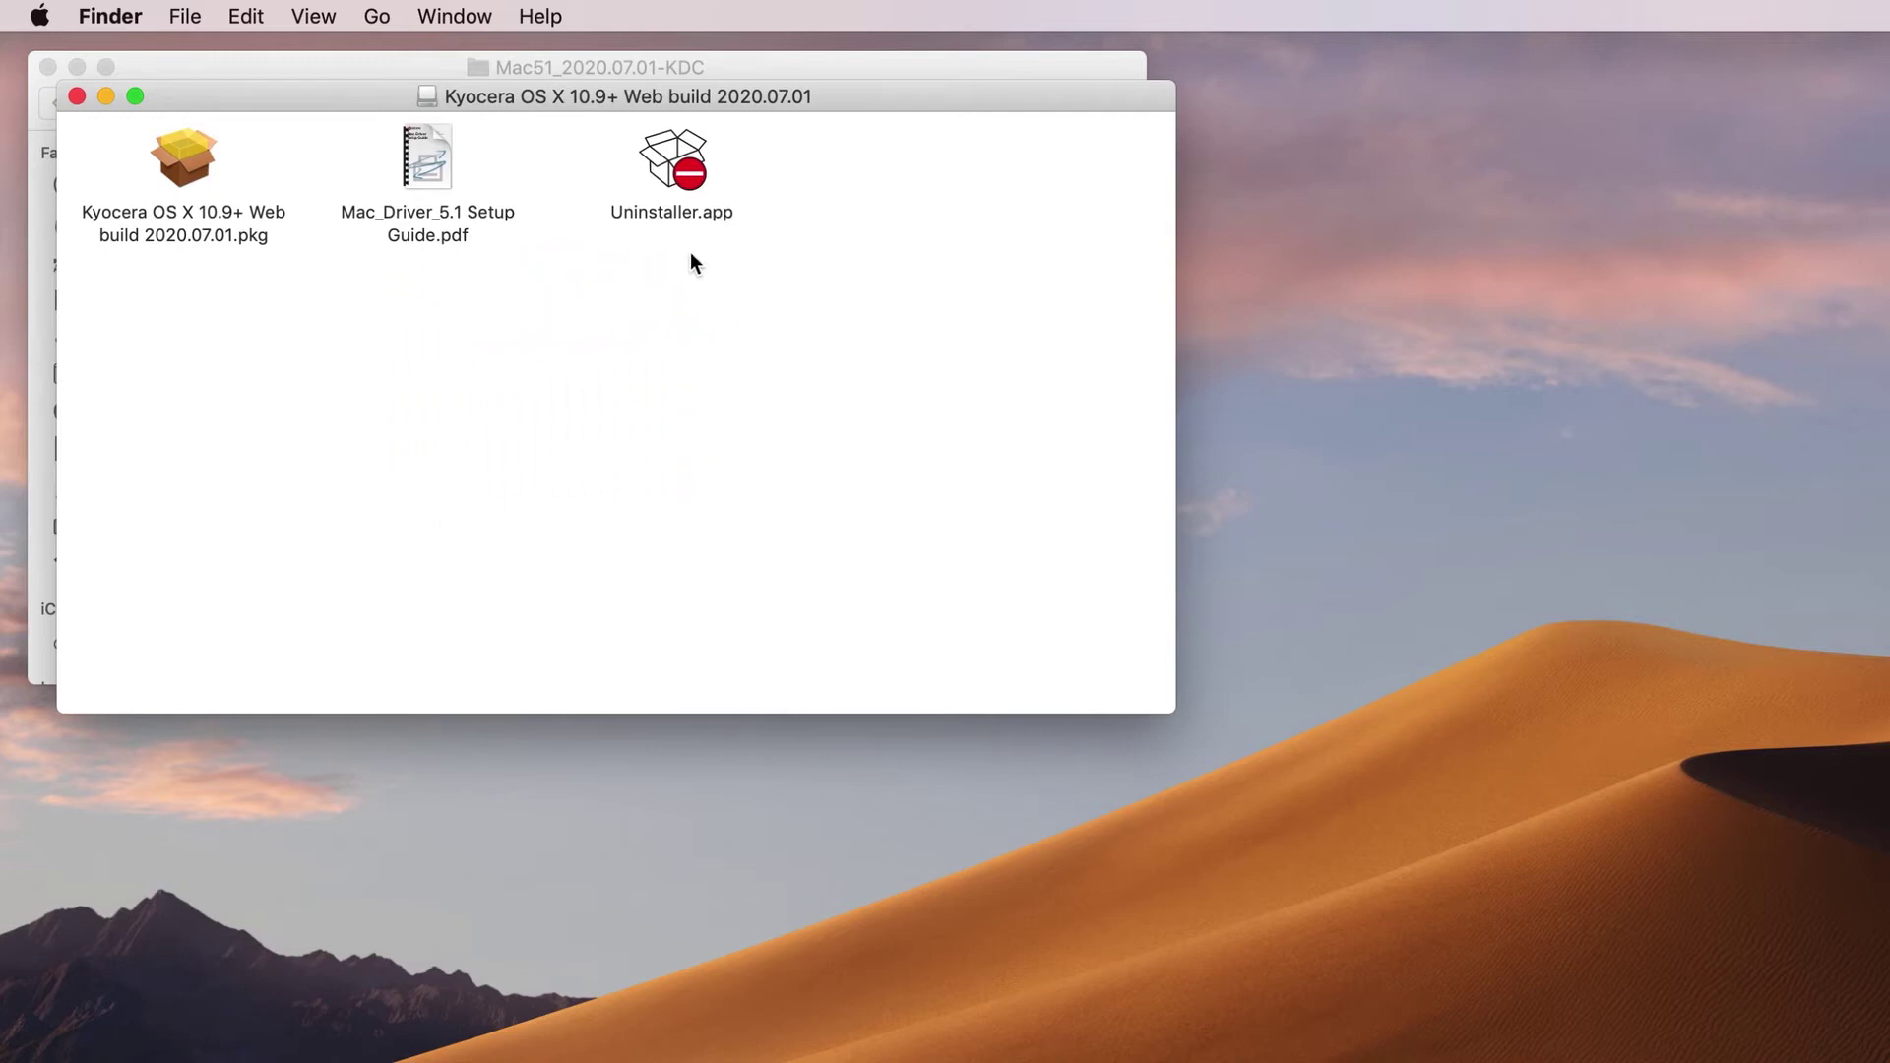
- Launch the Kyocera installer package and accept the software license agreement
double_click(174, 186)
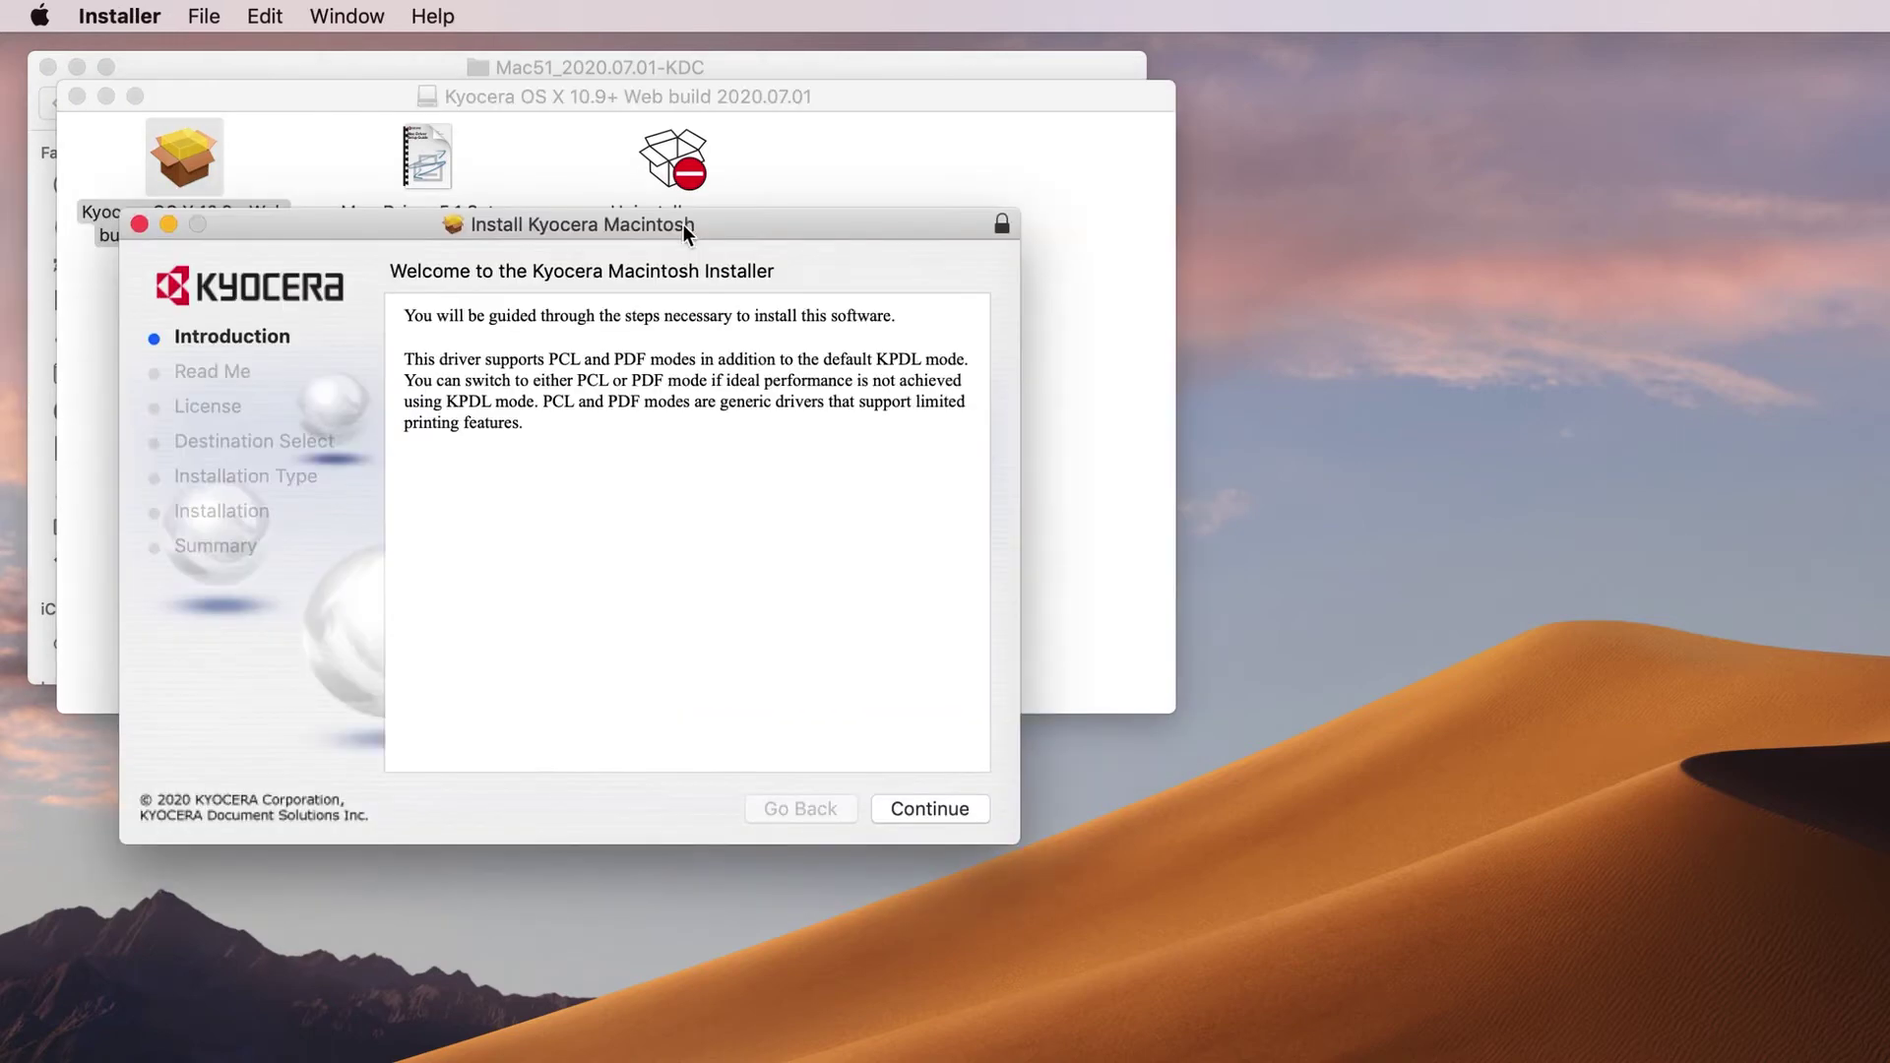
click(955, 807)
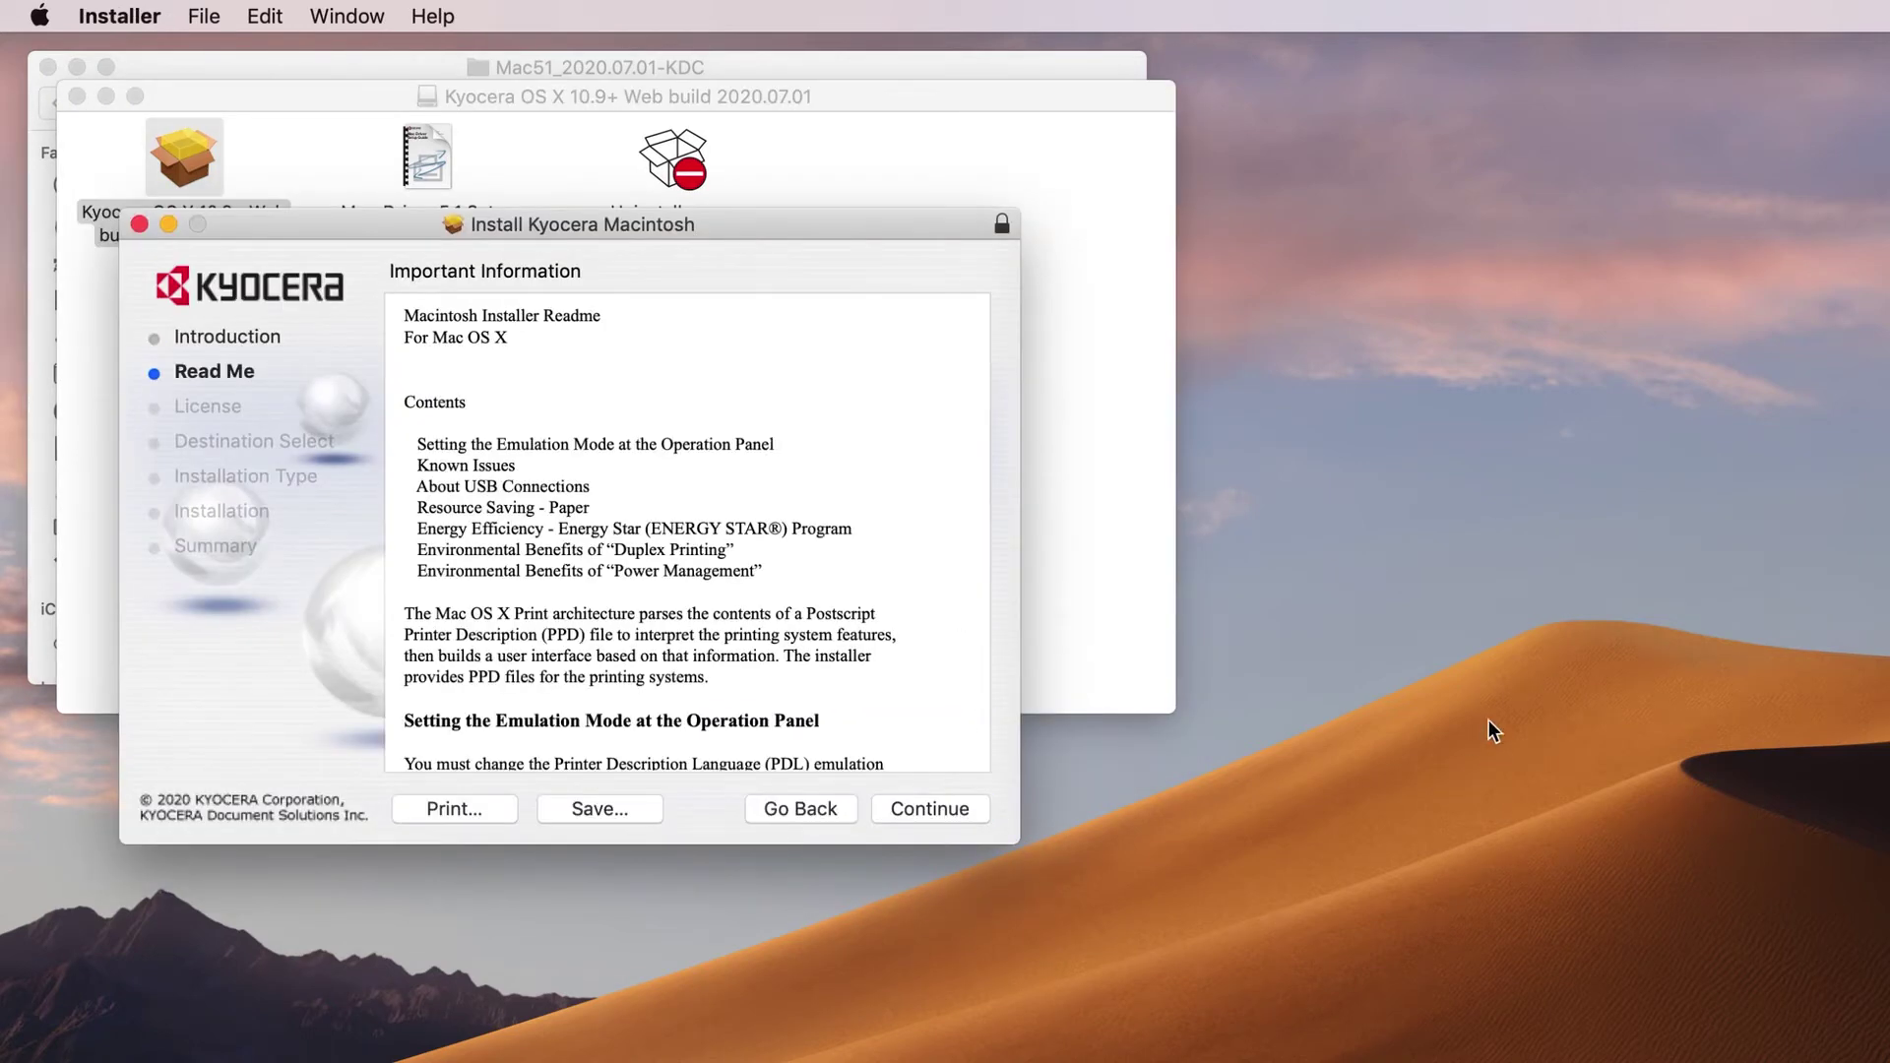
click(925, 809)
click(925, 807)
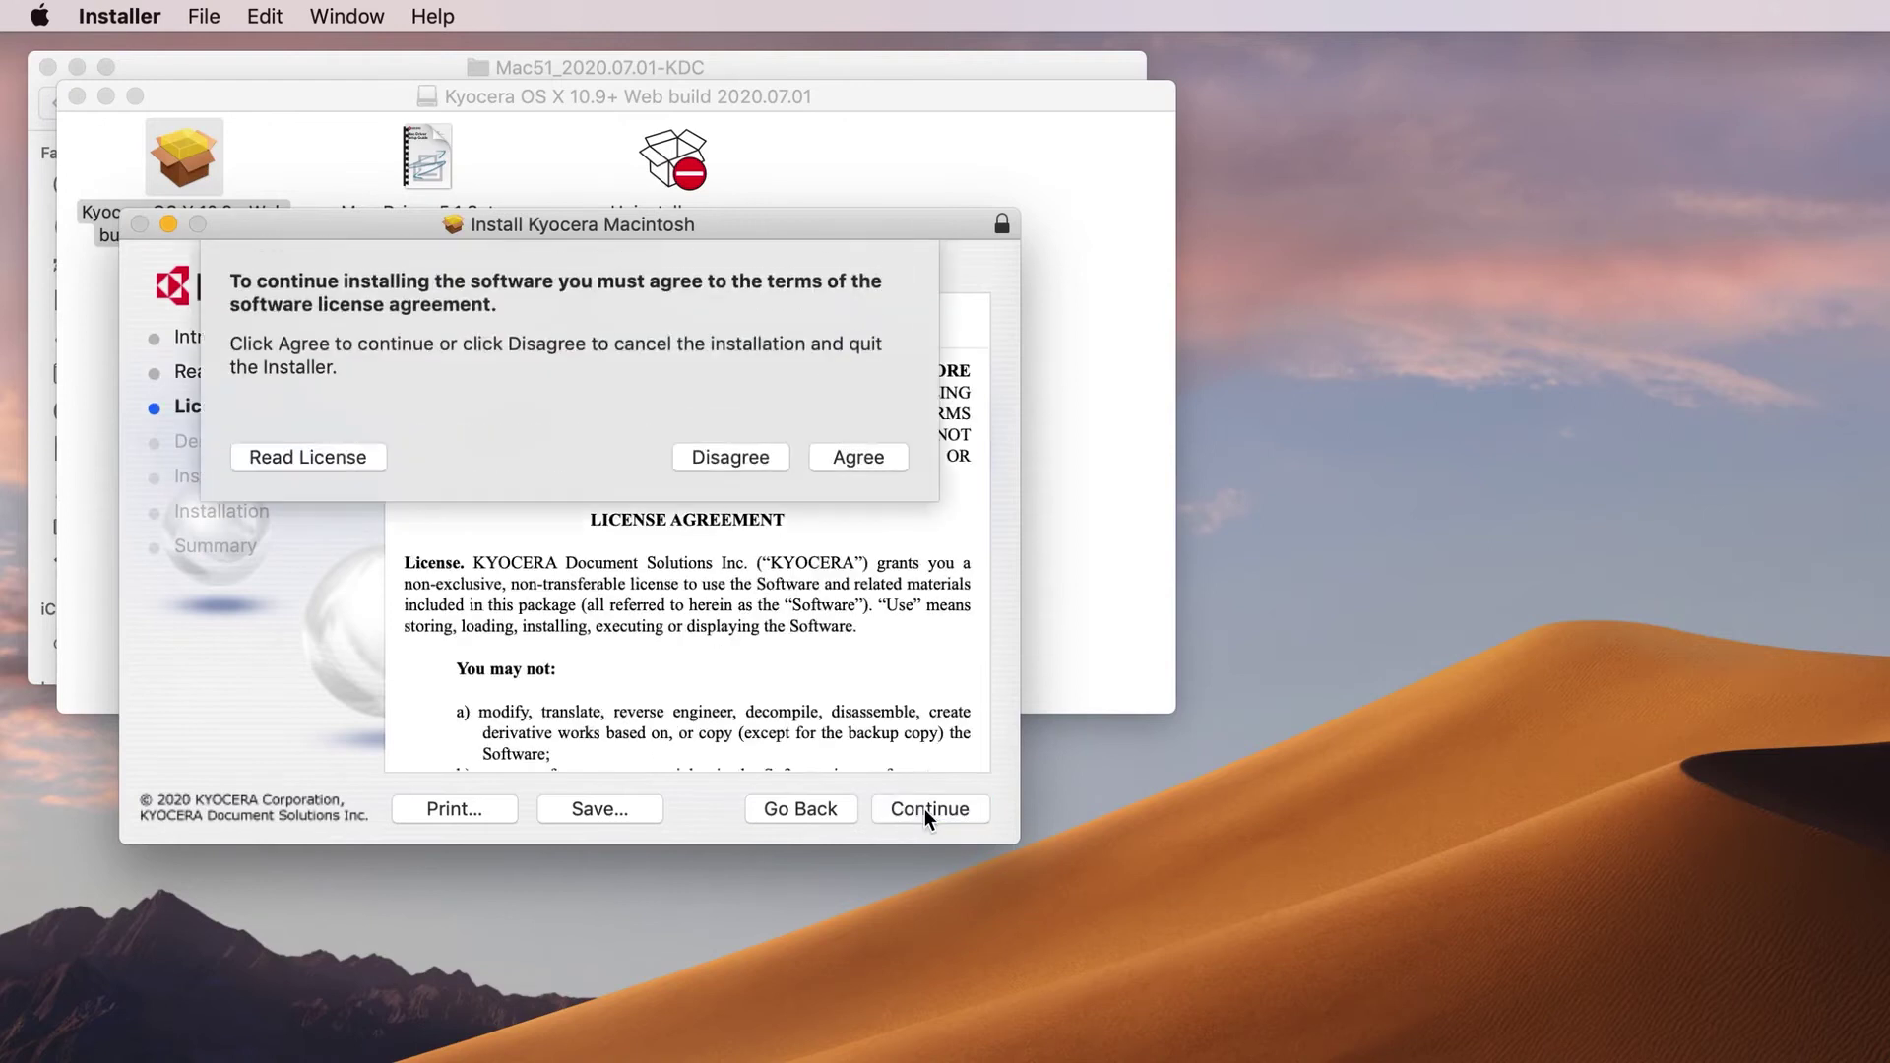
click(861, 457)
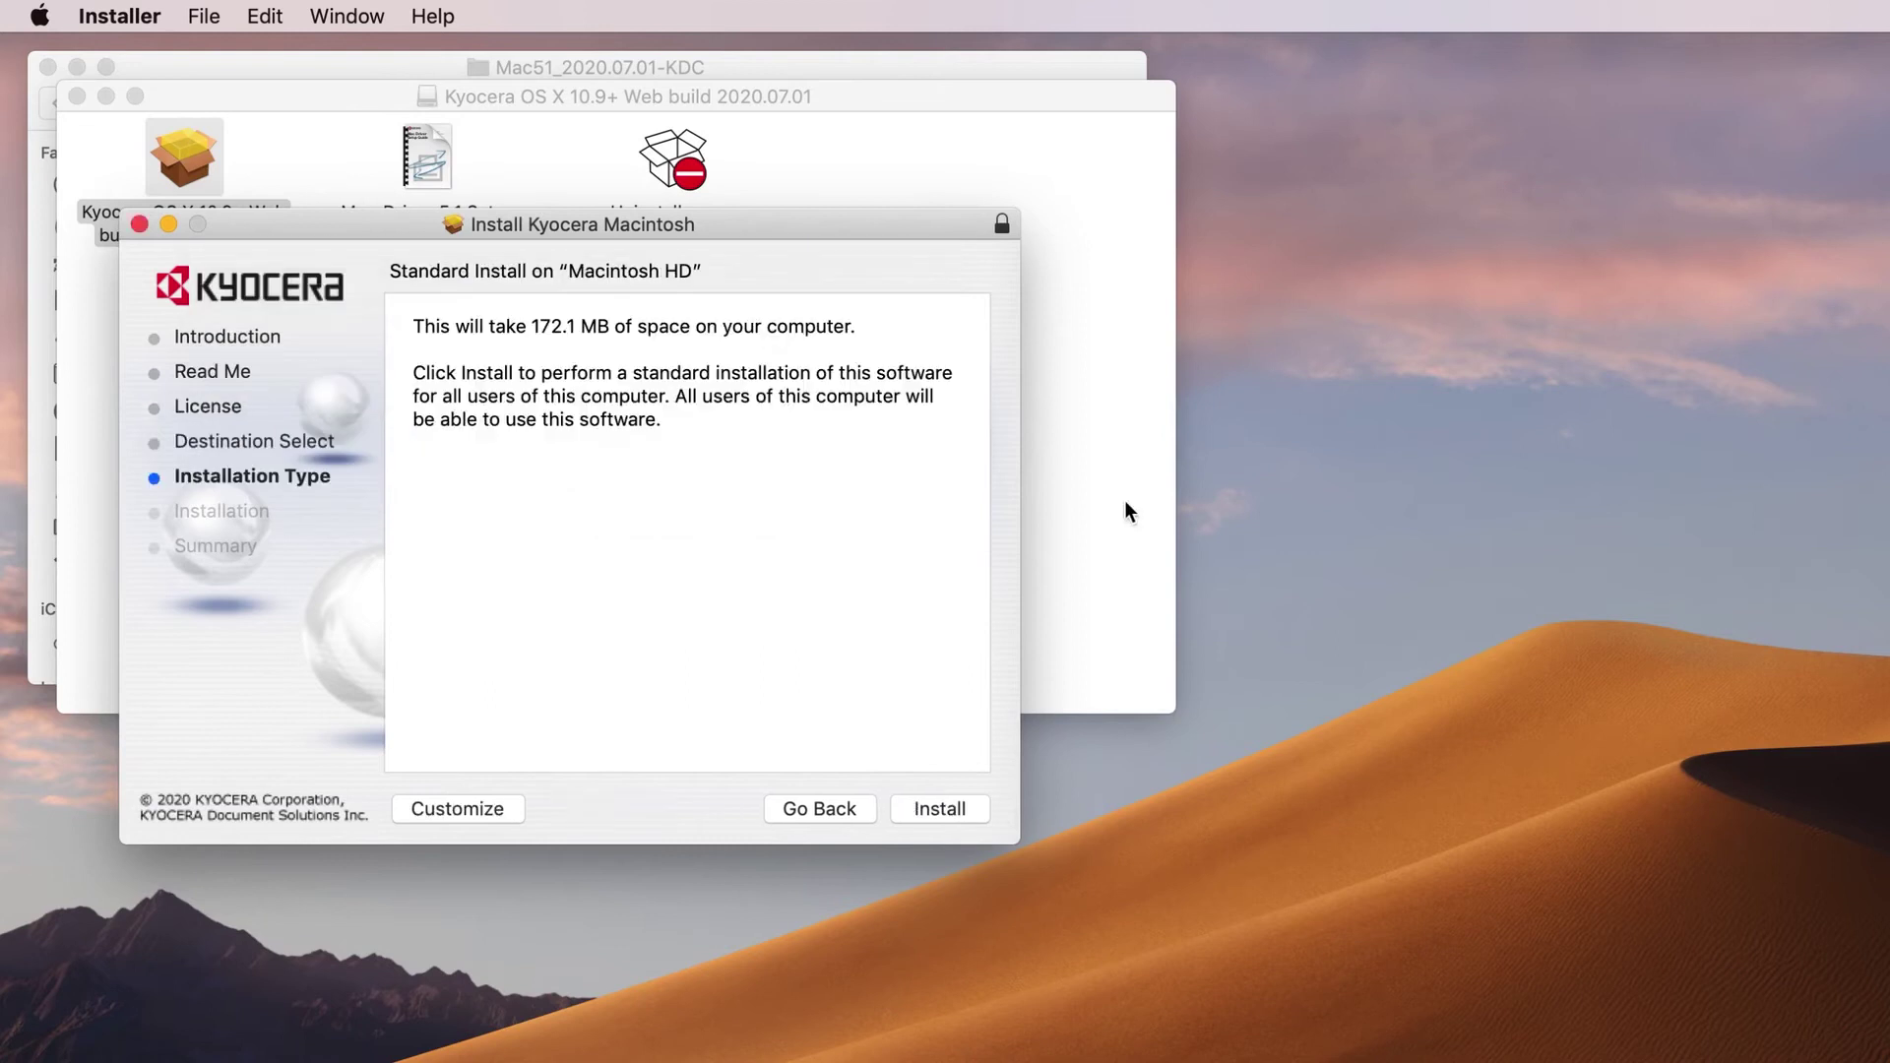
- Run the standard install on Macintosh HD, authorizing with the admin password, then close the installer
click(935, 810)
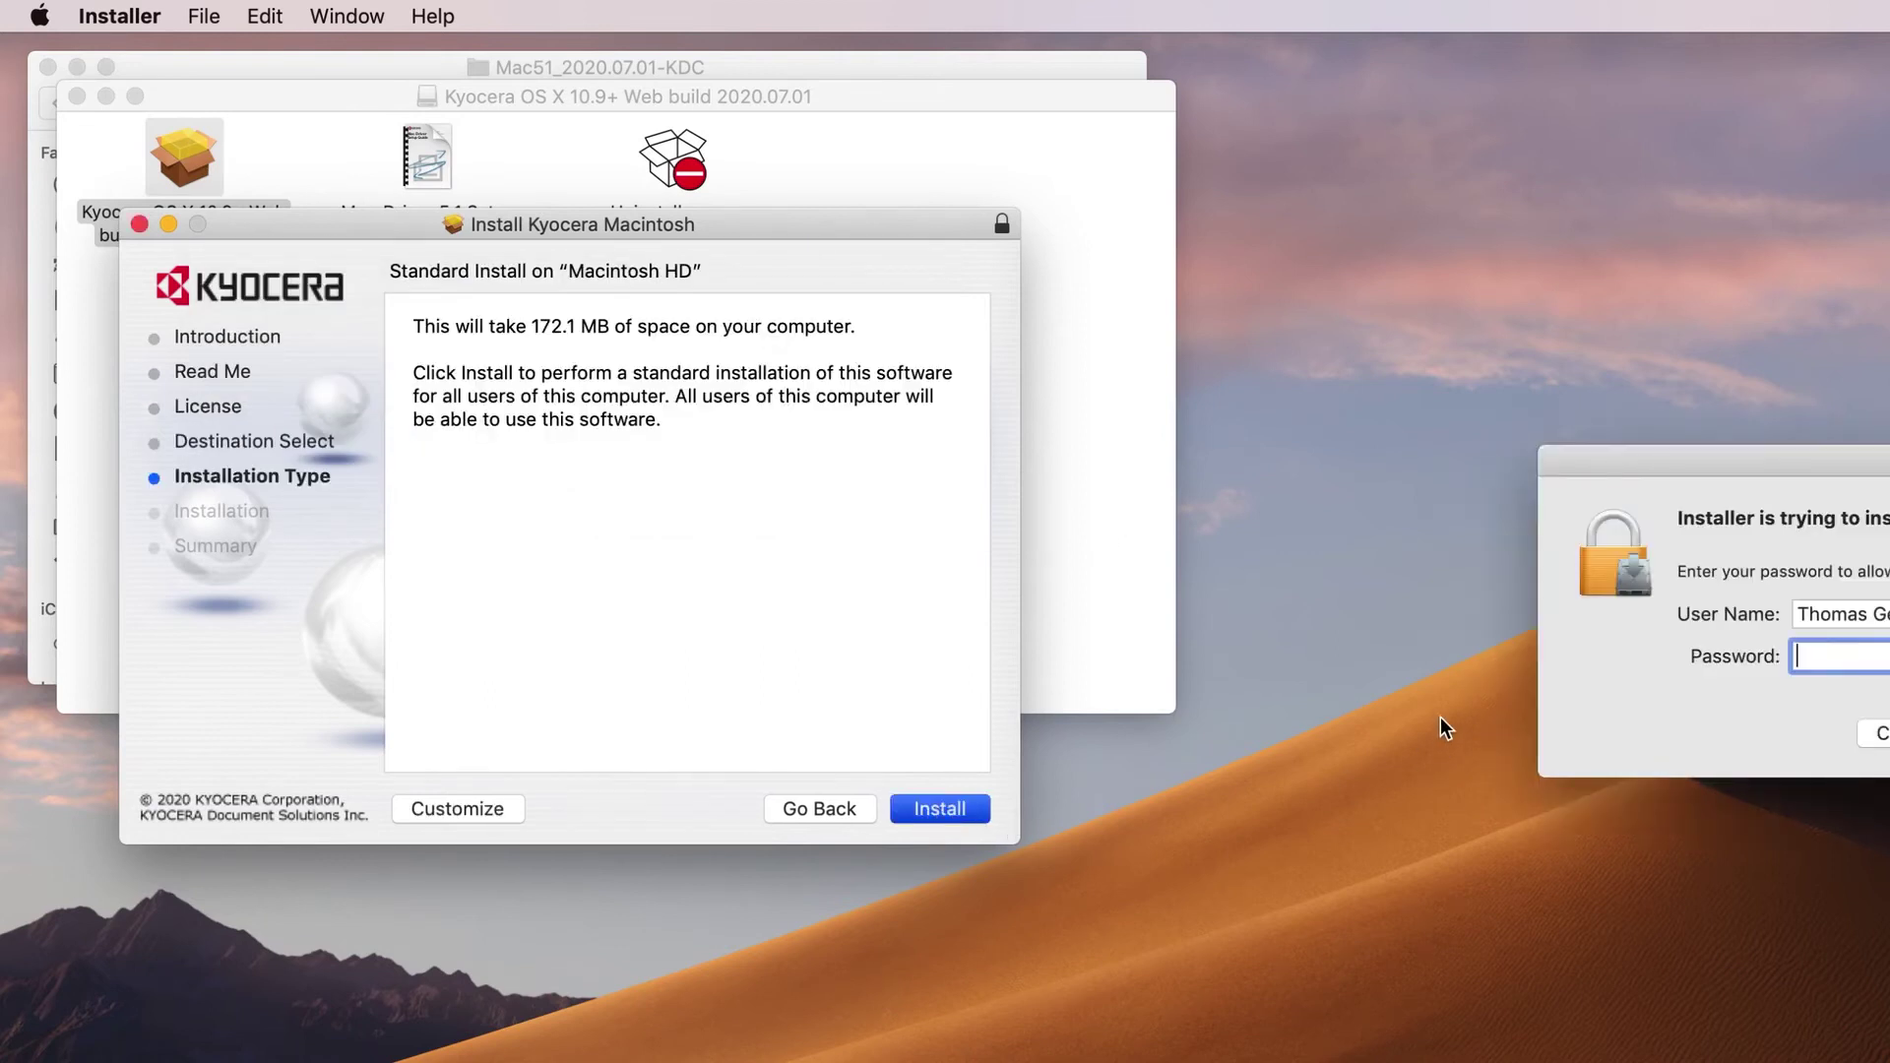
drag(1836, 485, 845, 605)
text(••••••••)
key(Return)
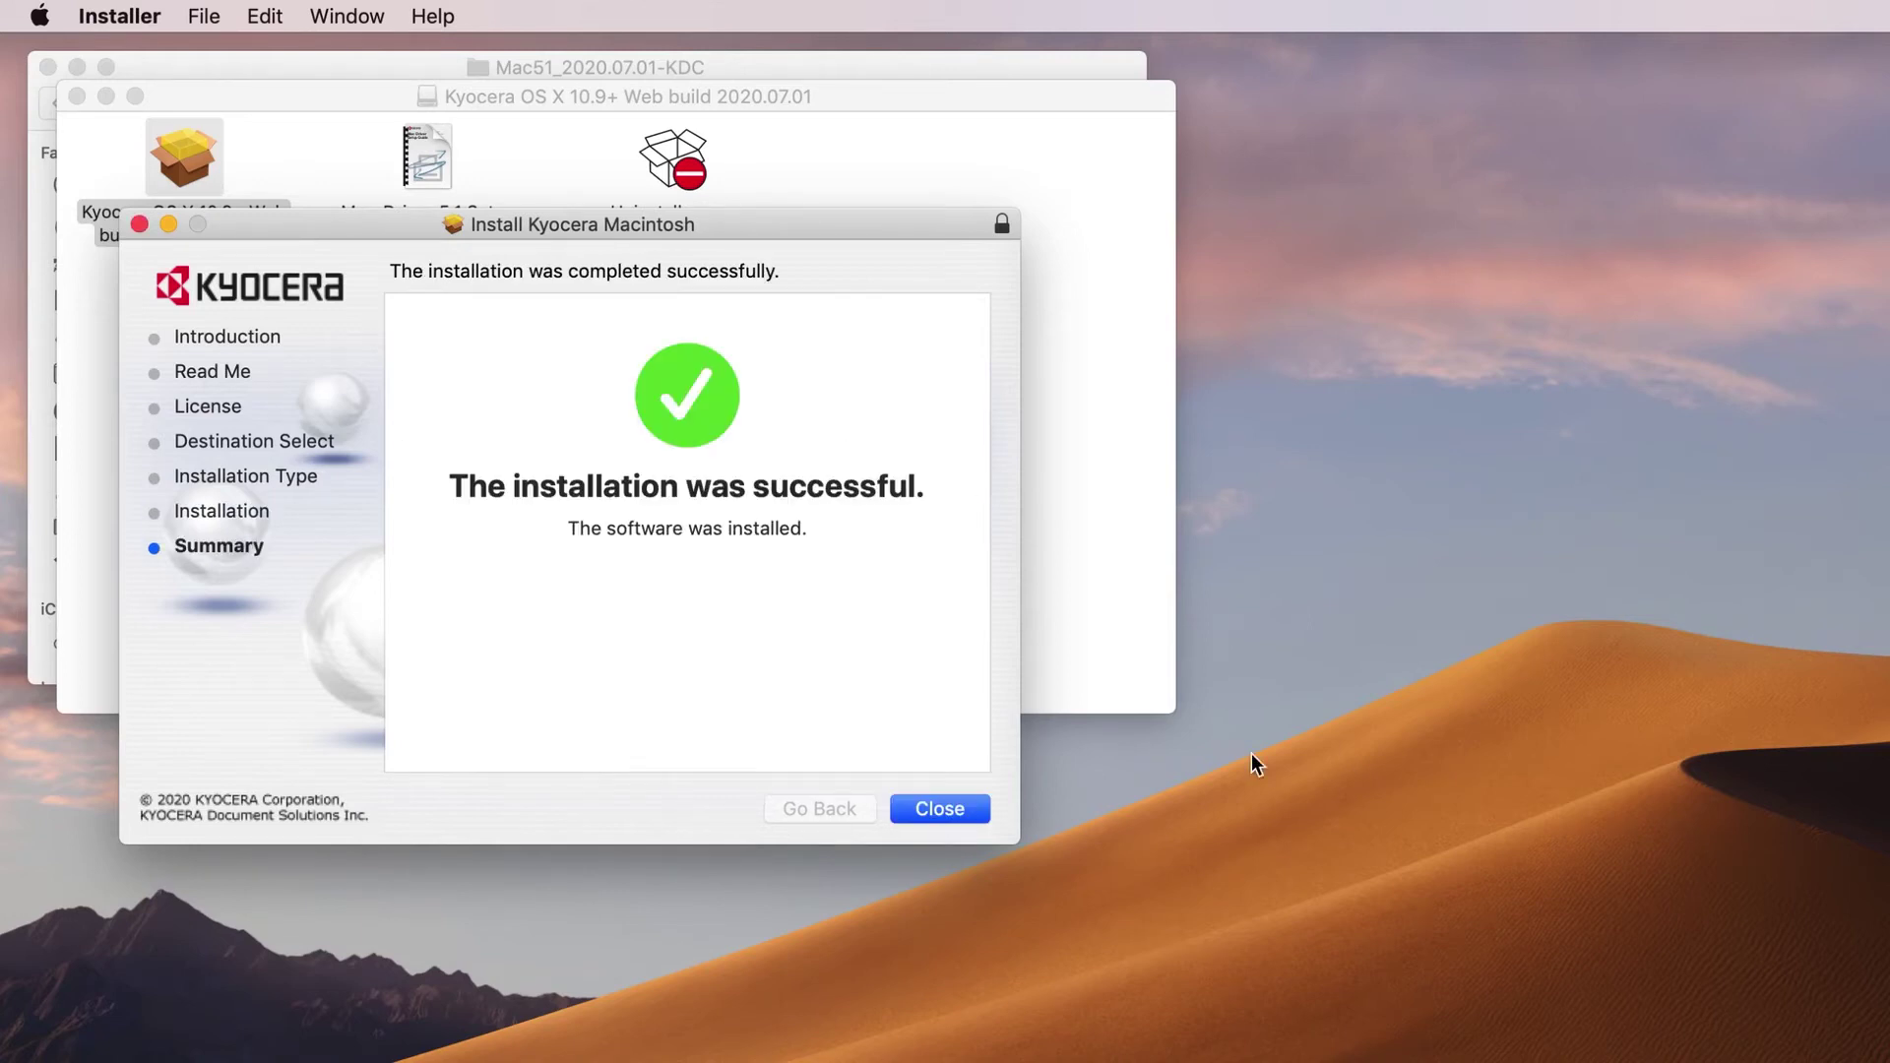
click(935, 806)
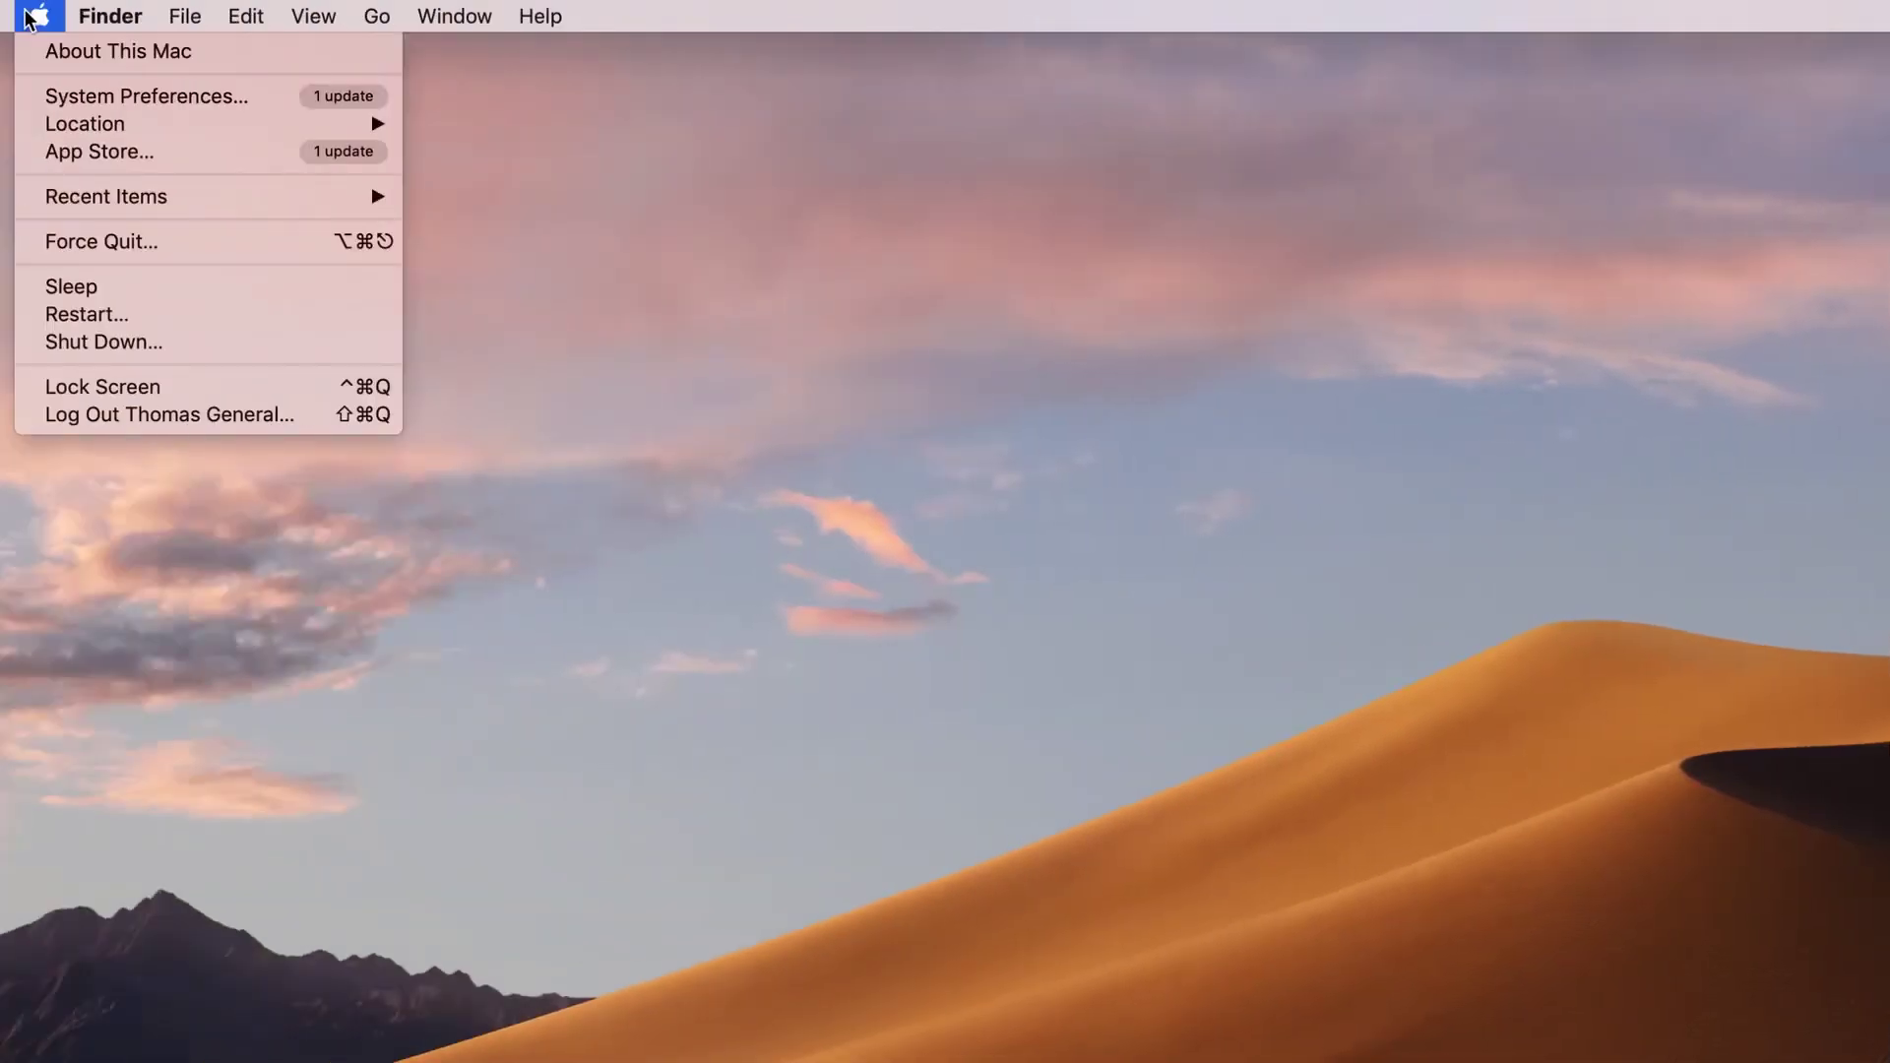
- Launch System Preferences and go to the Printers & Scanners pane
click(79, 101)
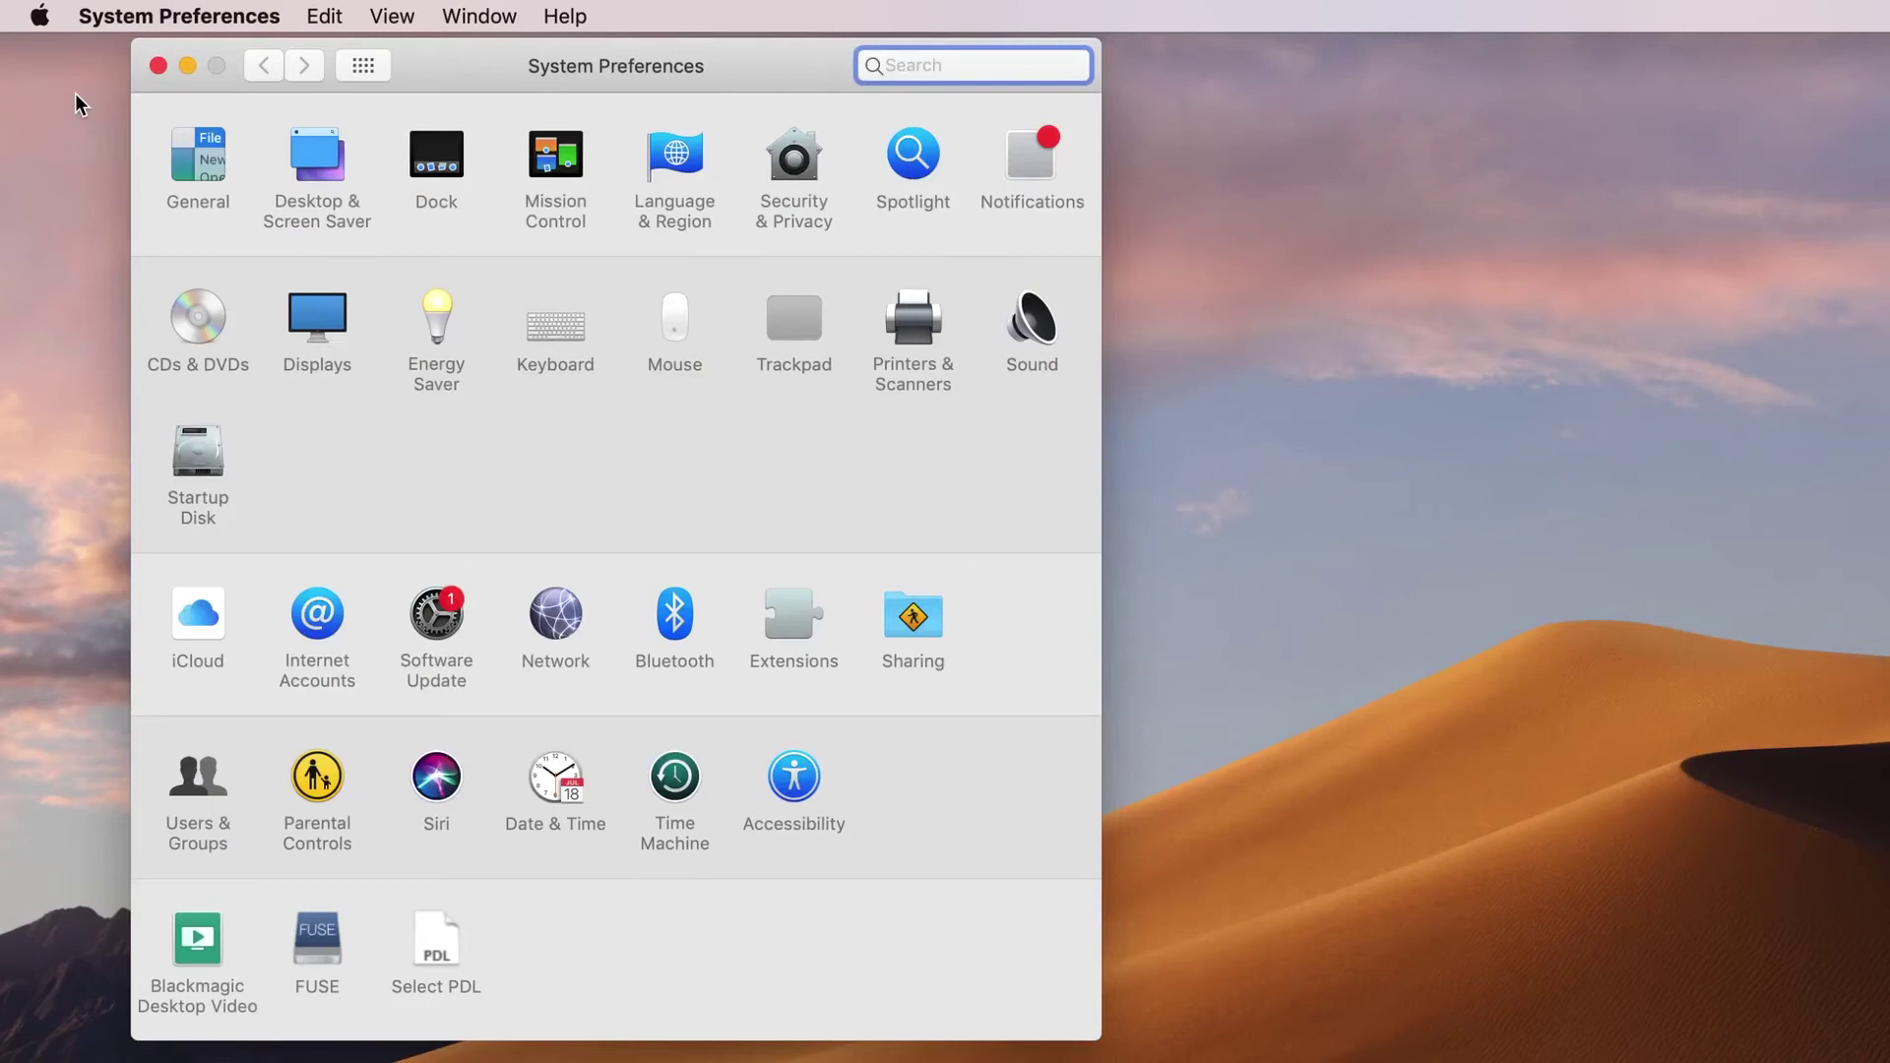
click(913, 311)
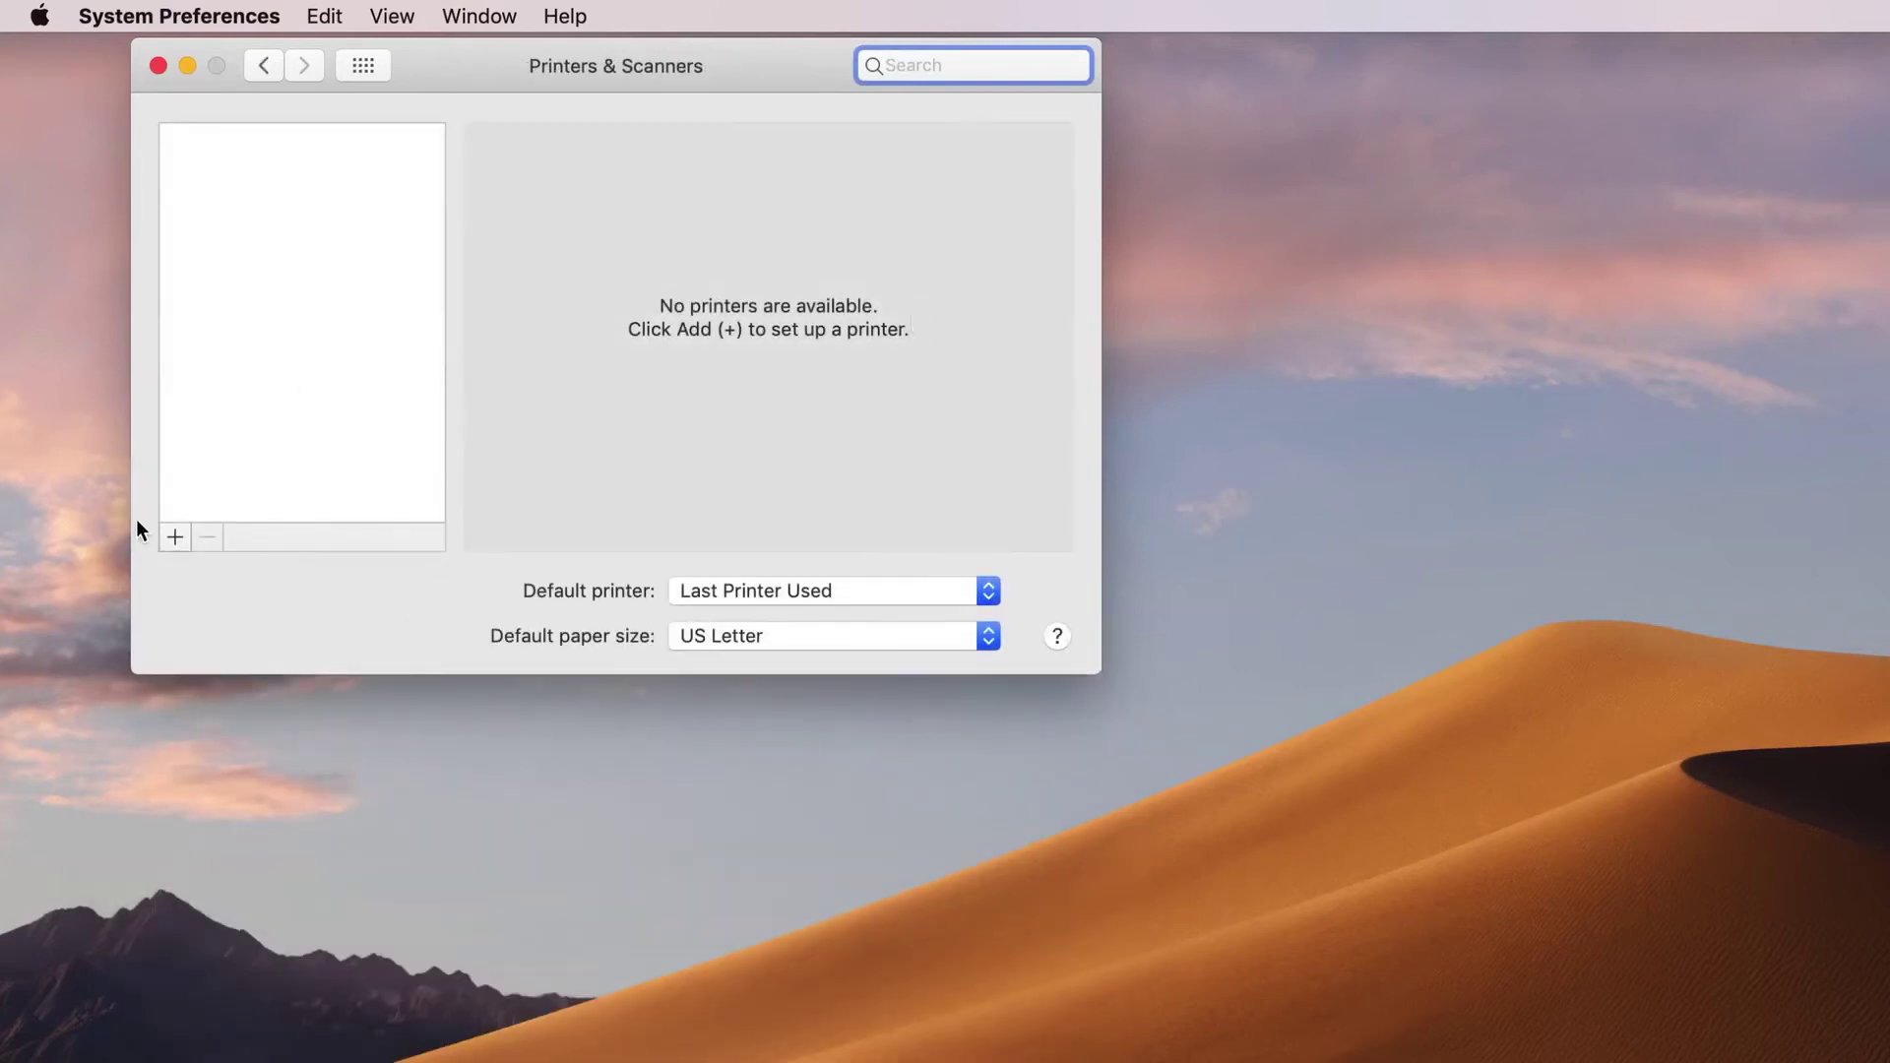
- Add a printer at IP 192.168.50.246 over LPD using the Kyocera ECOSYS P5021cdw (KPDL) driver
click(169, 534)
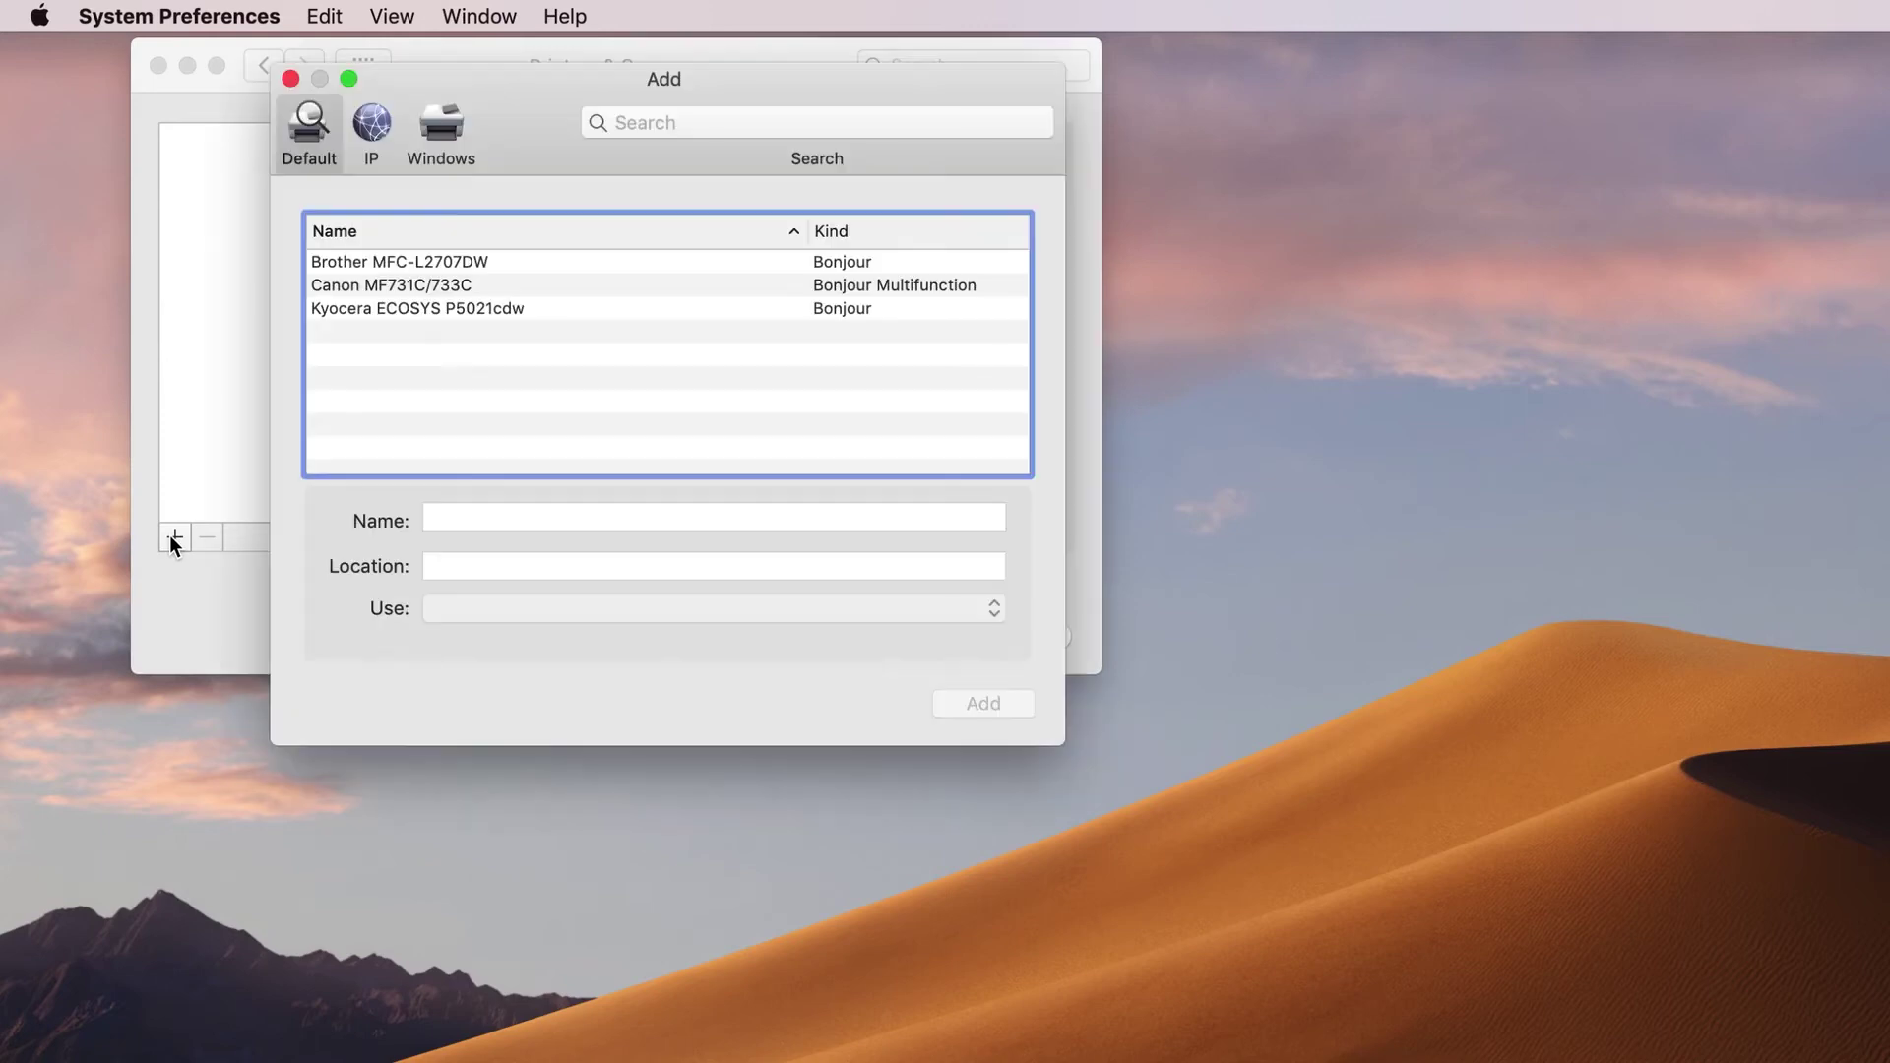
click(459, 307)
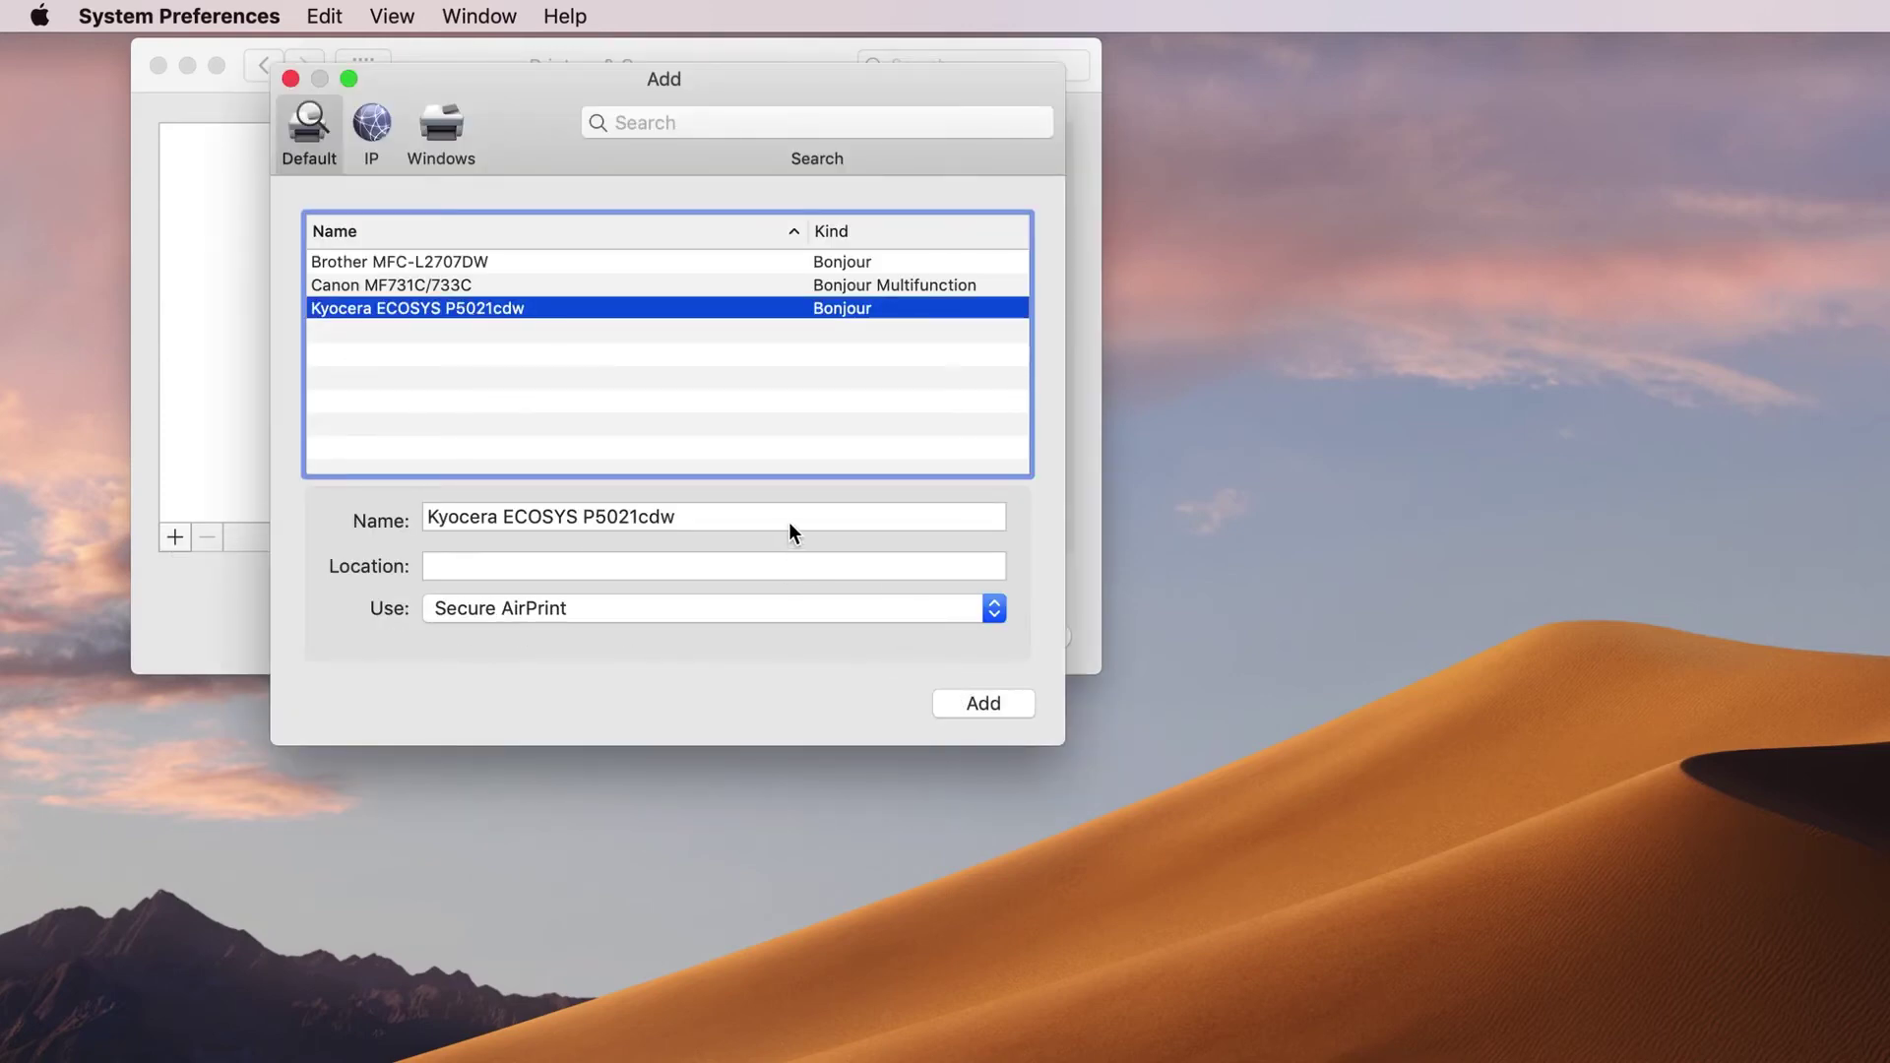
click(374, 128)
click(486, 245)
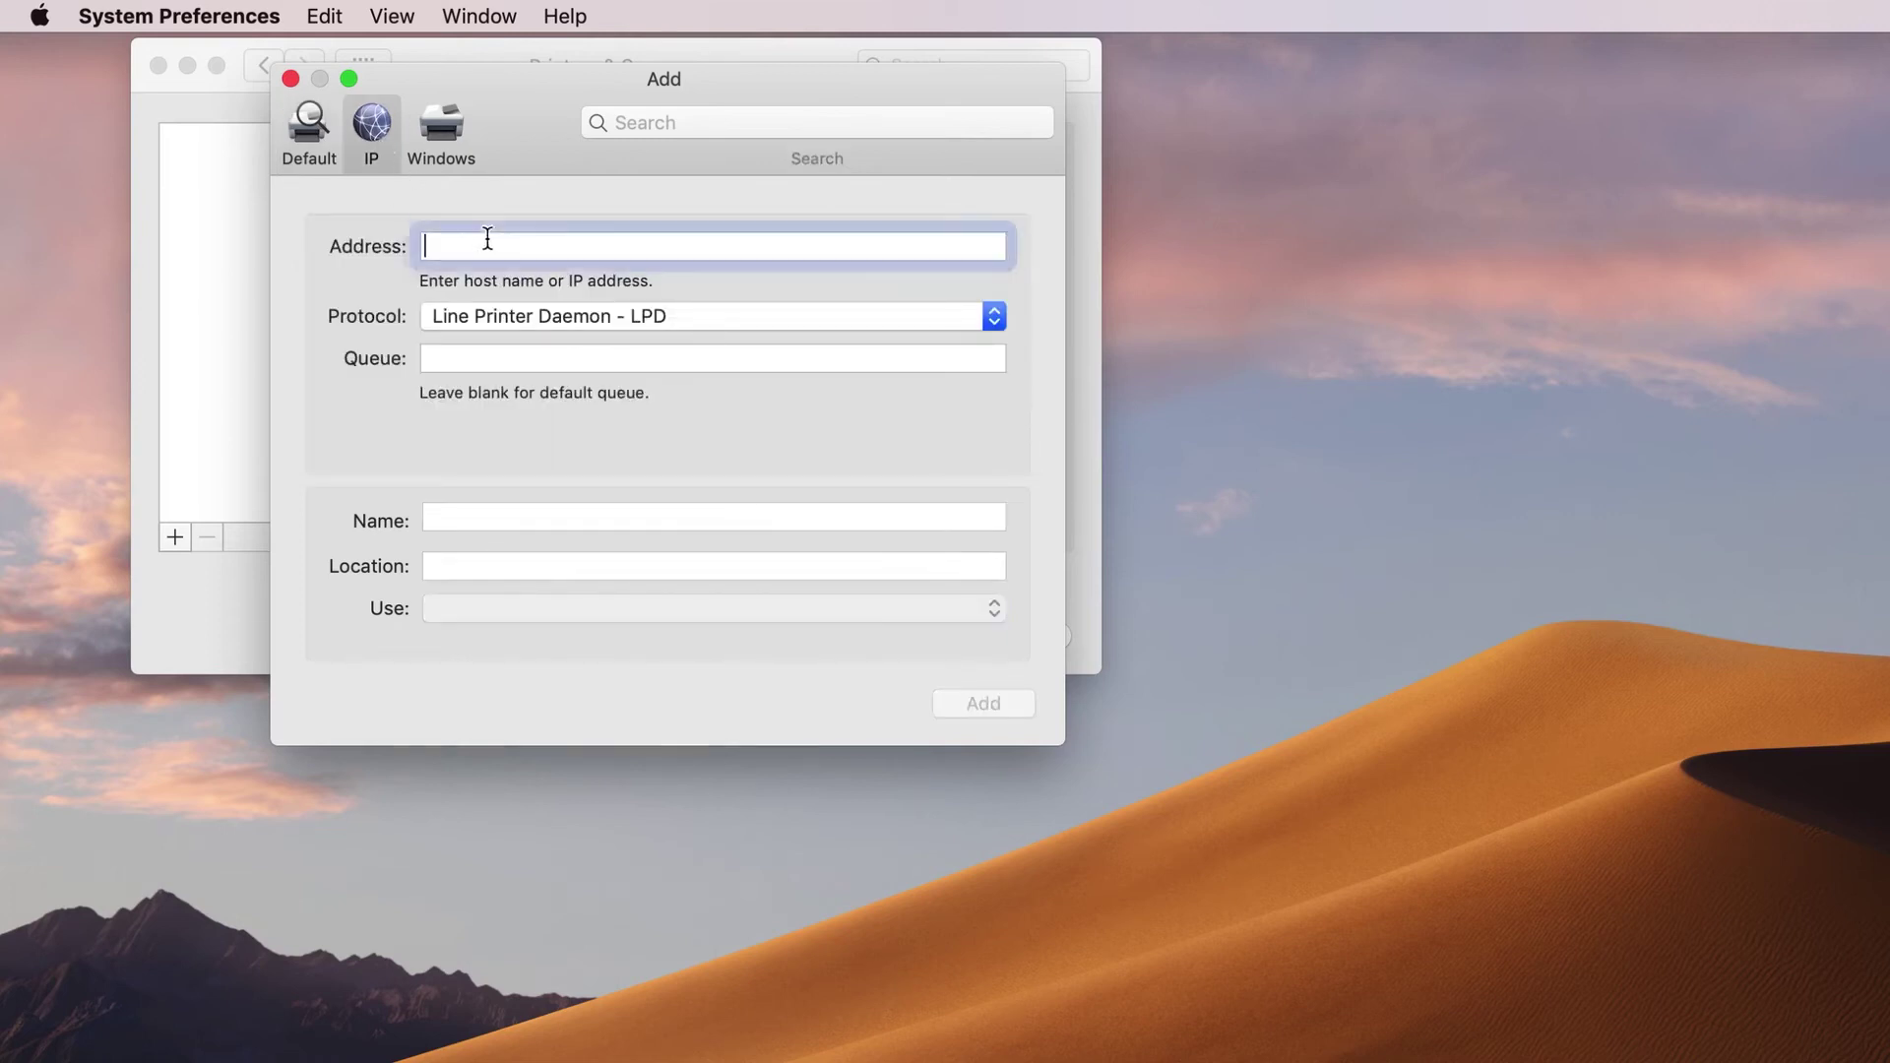
text(192)
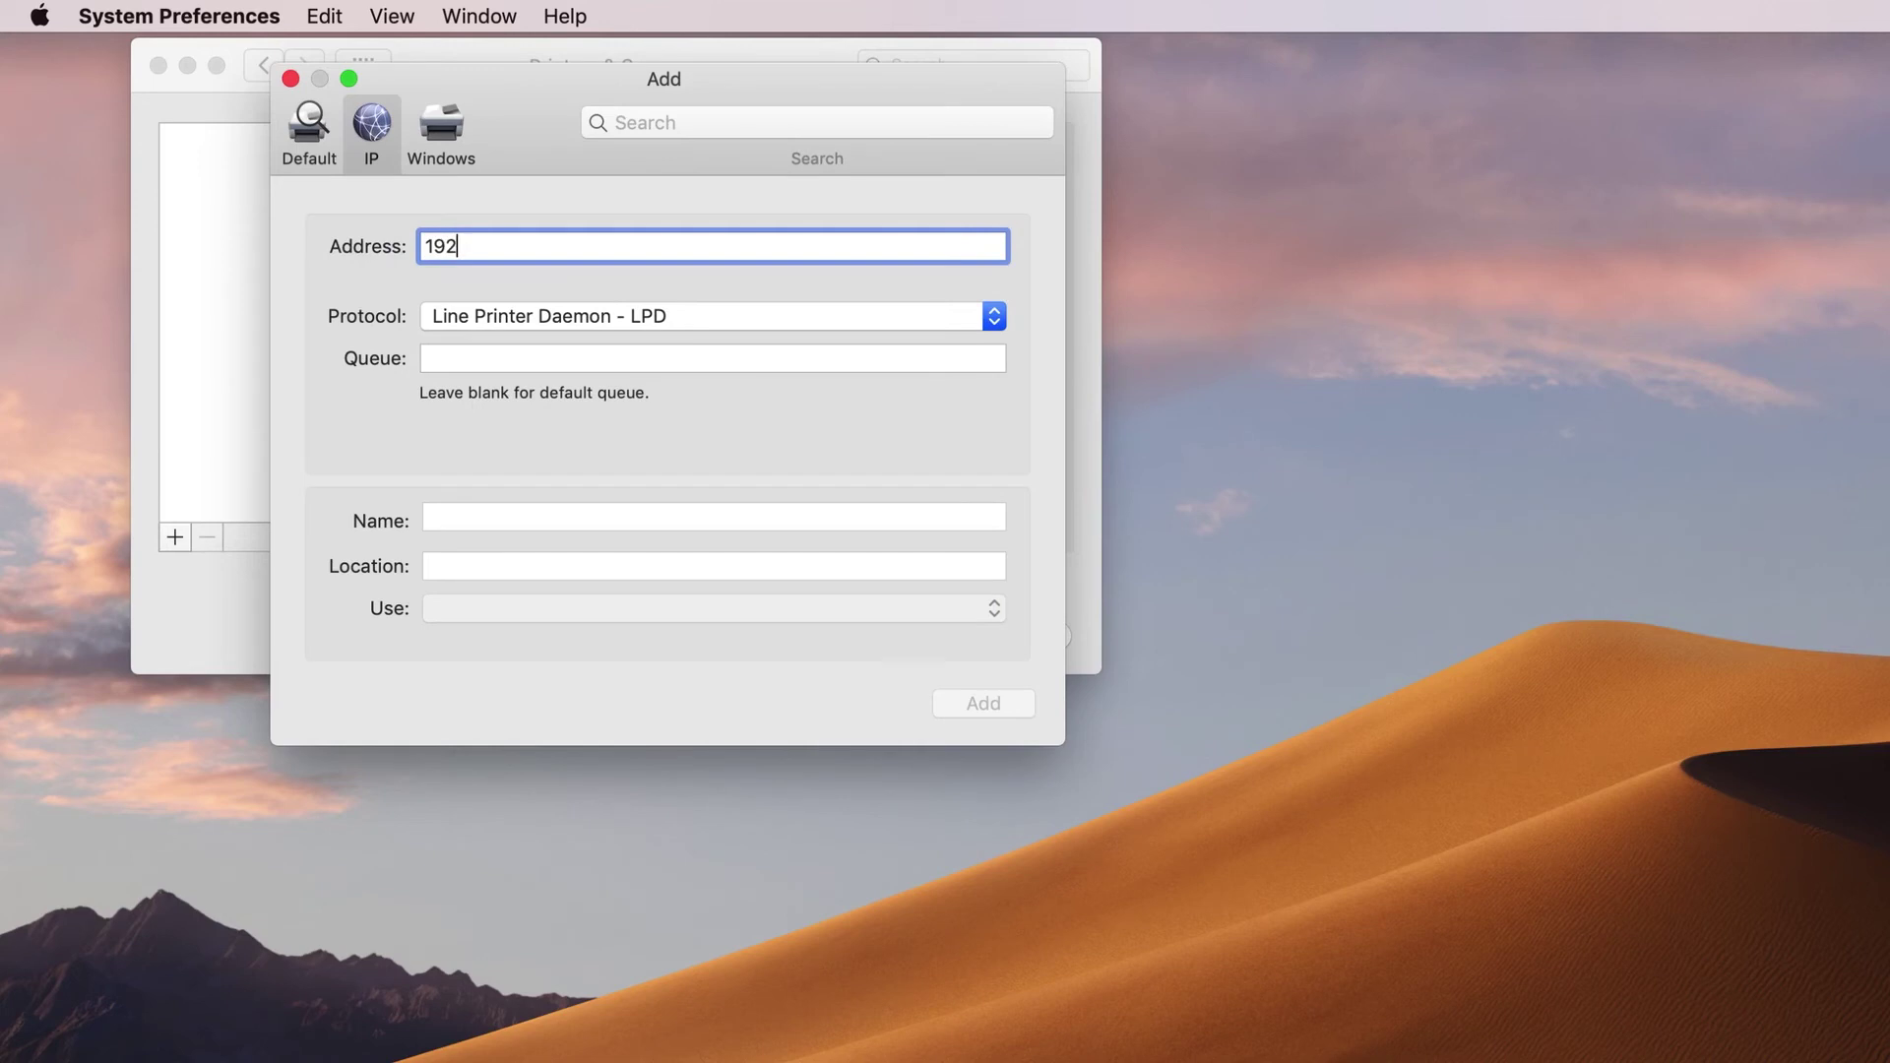
text(.168.50.246)
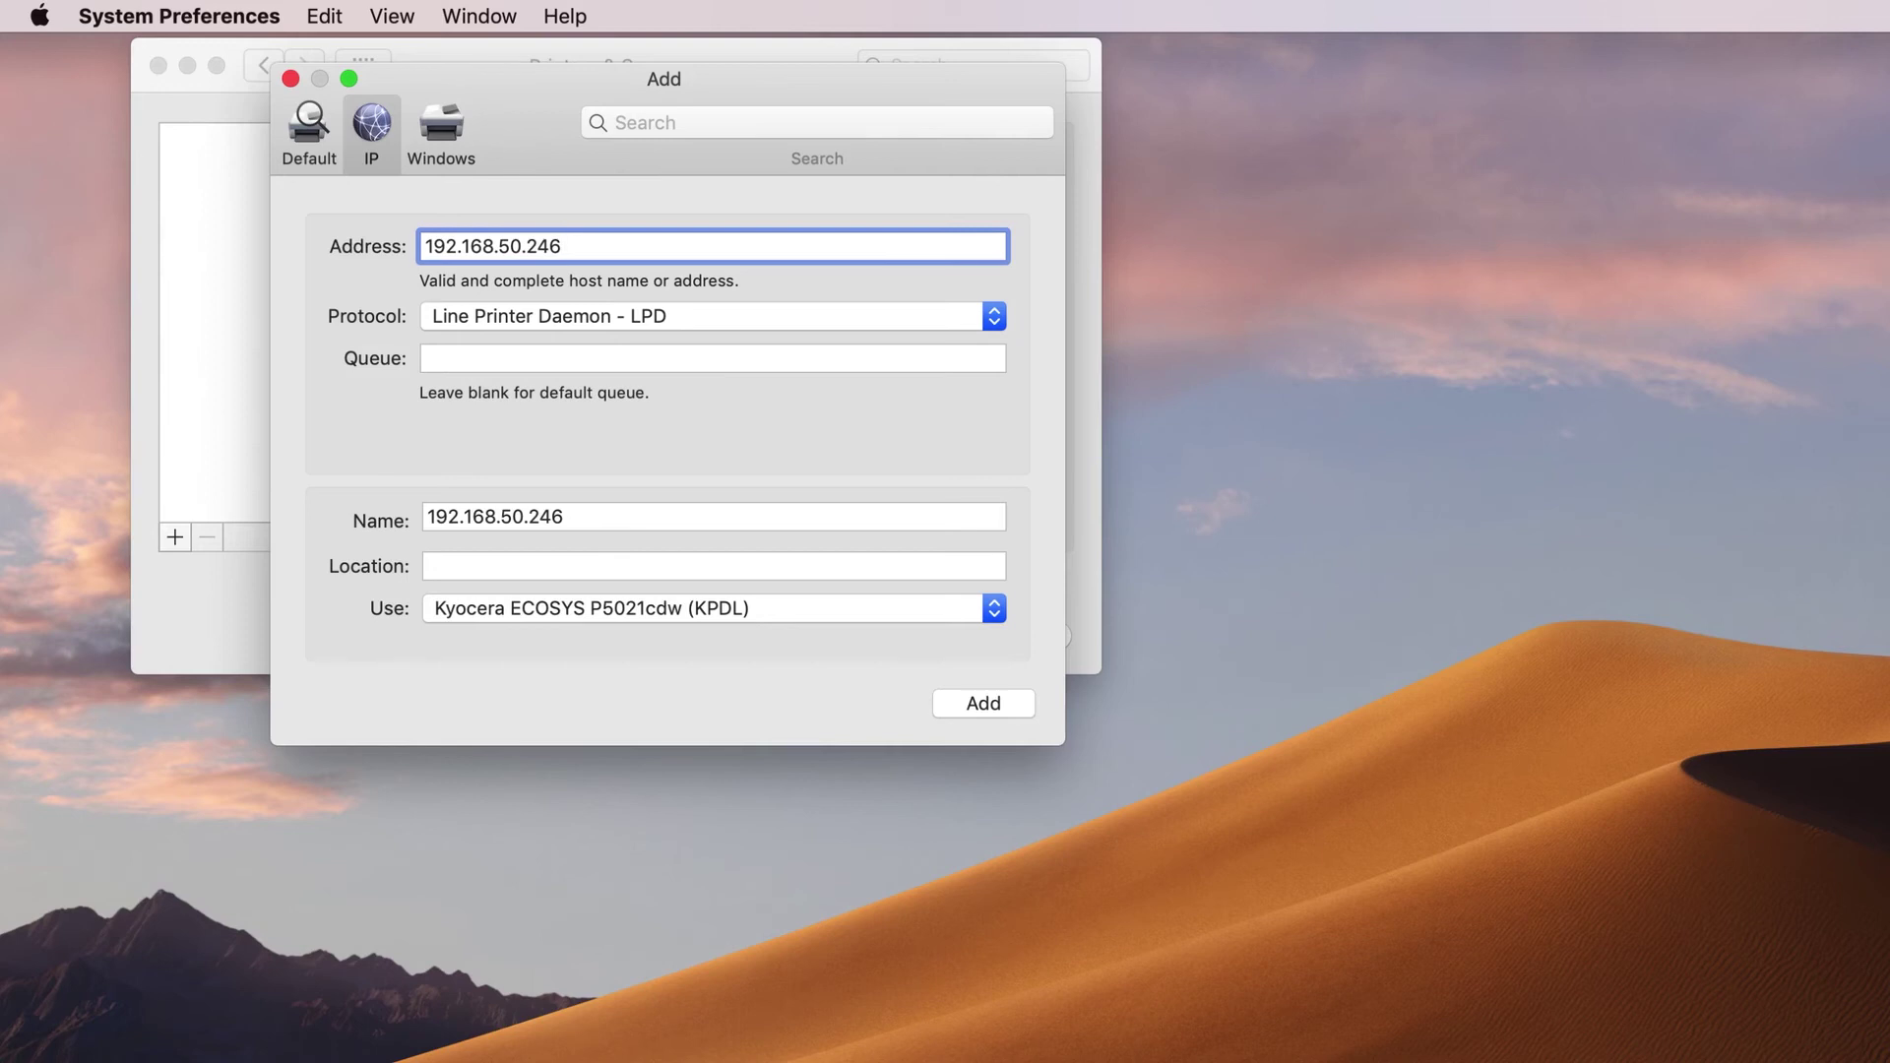
click(612, 321)
click(613, 321)
- Replace the auto-filled name with 'My Kyocera Printer' and enter 'Home Office' as location
drag(616, 511, 412, 504)
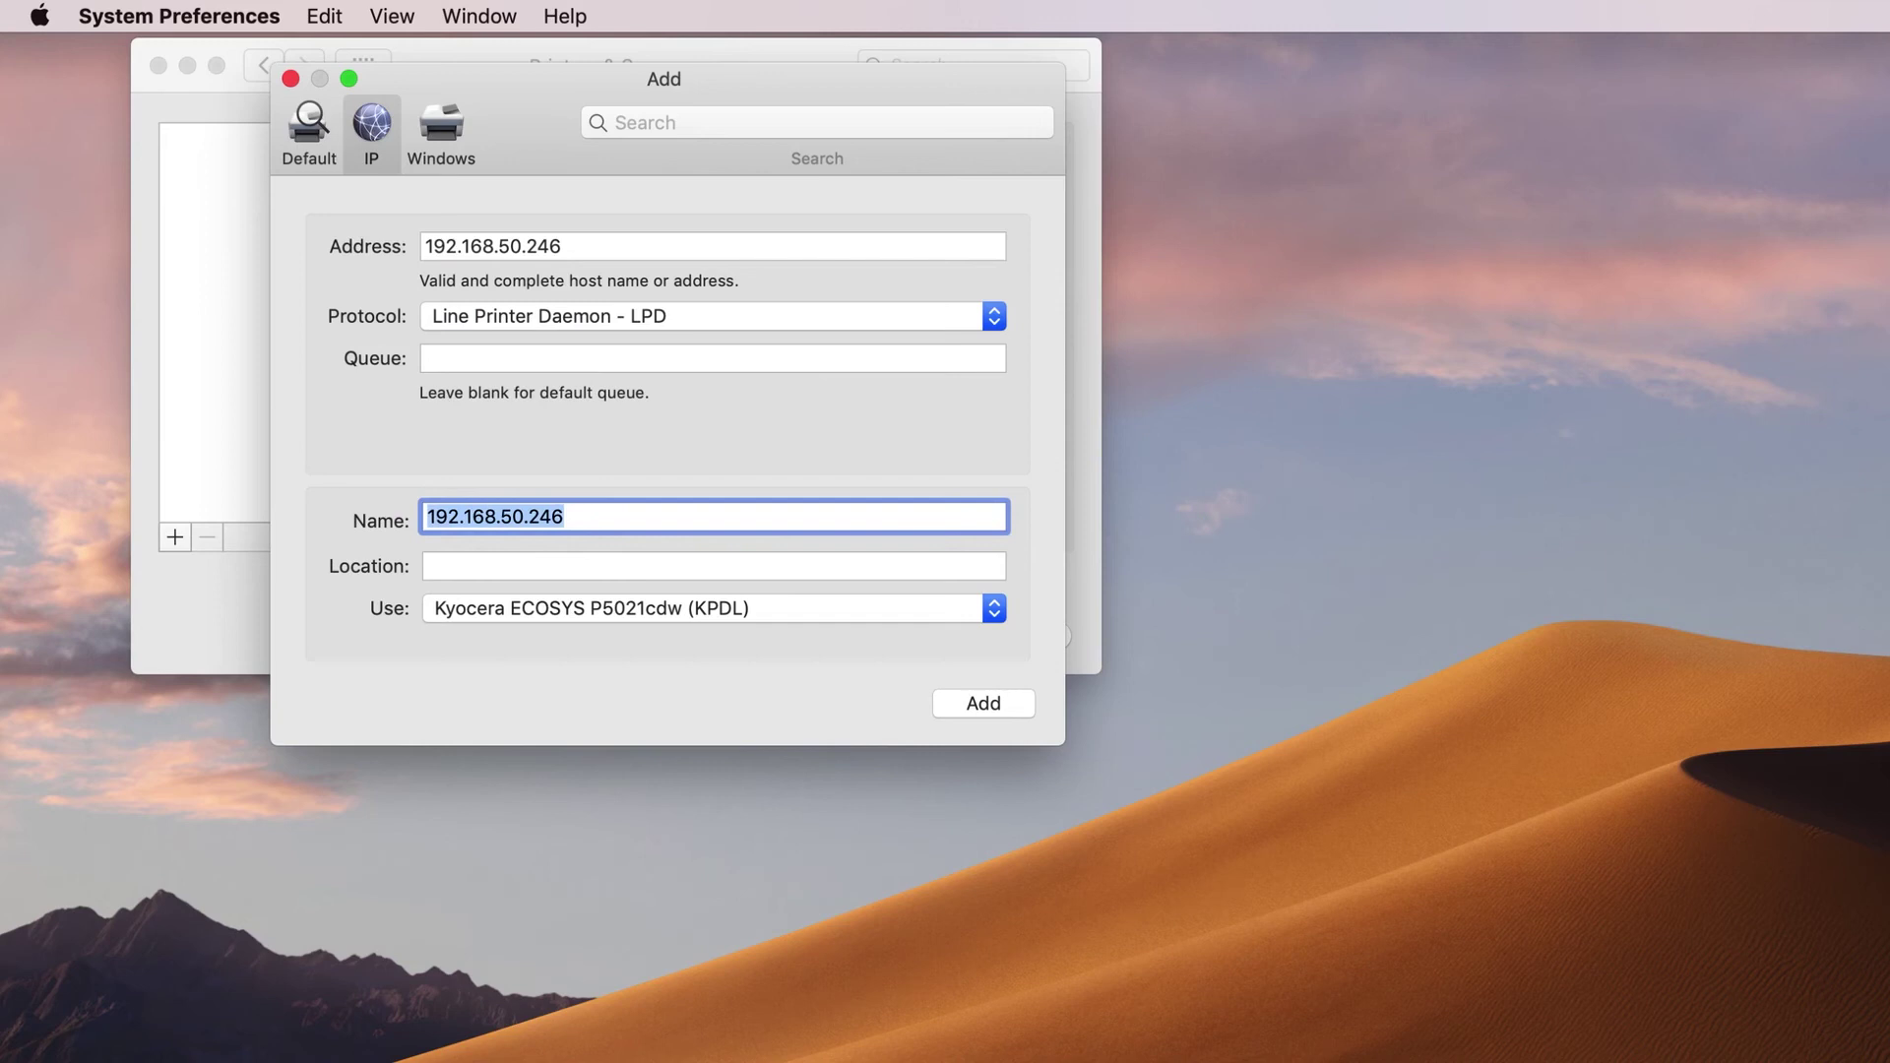
text(My Kyoc)
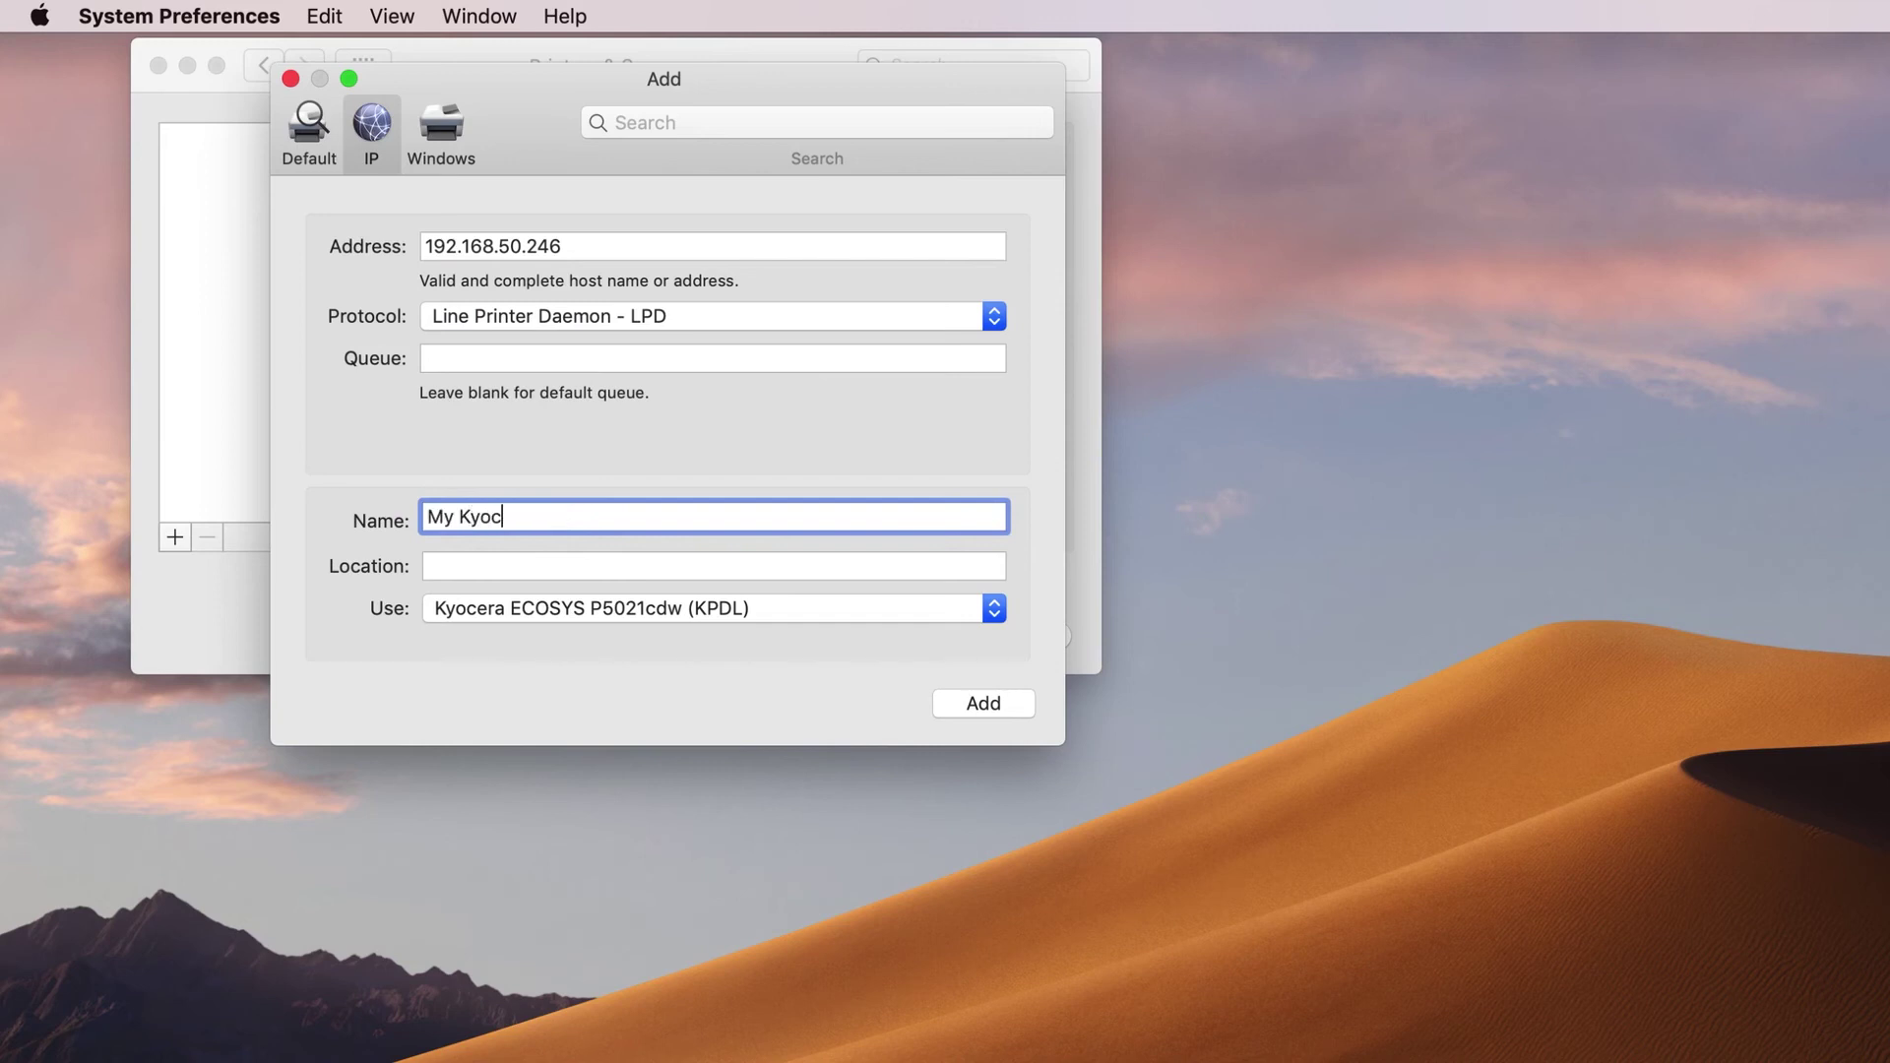
text(era Printer)
click(482, 569)
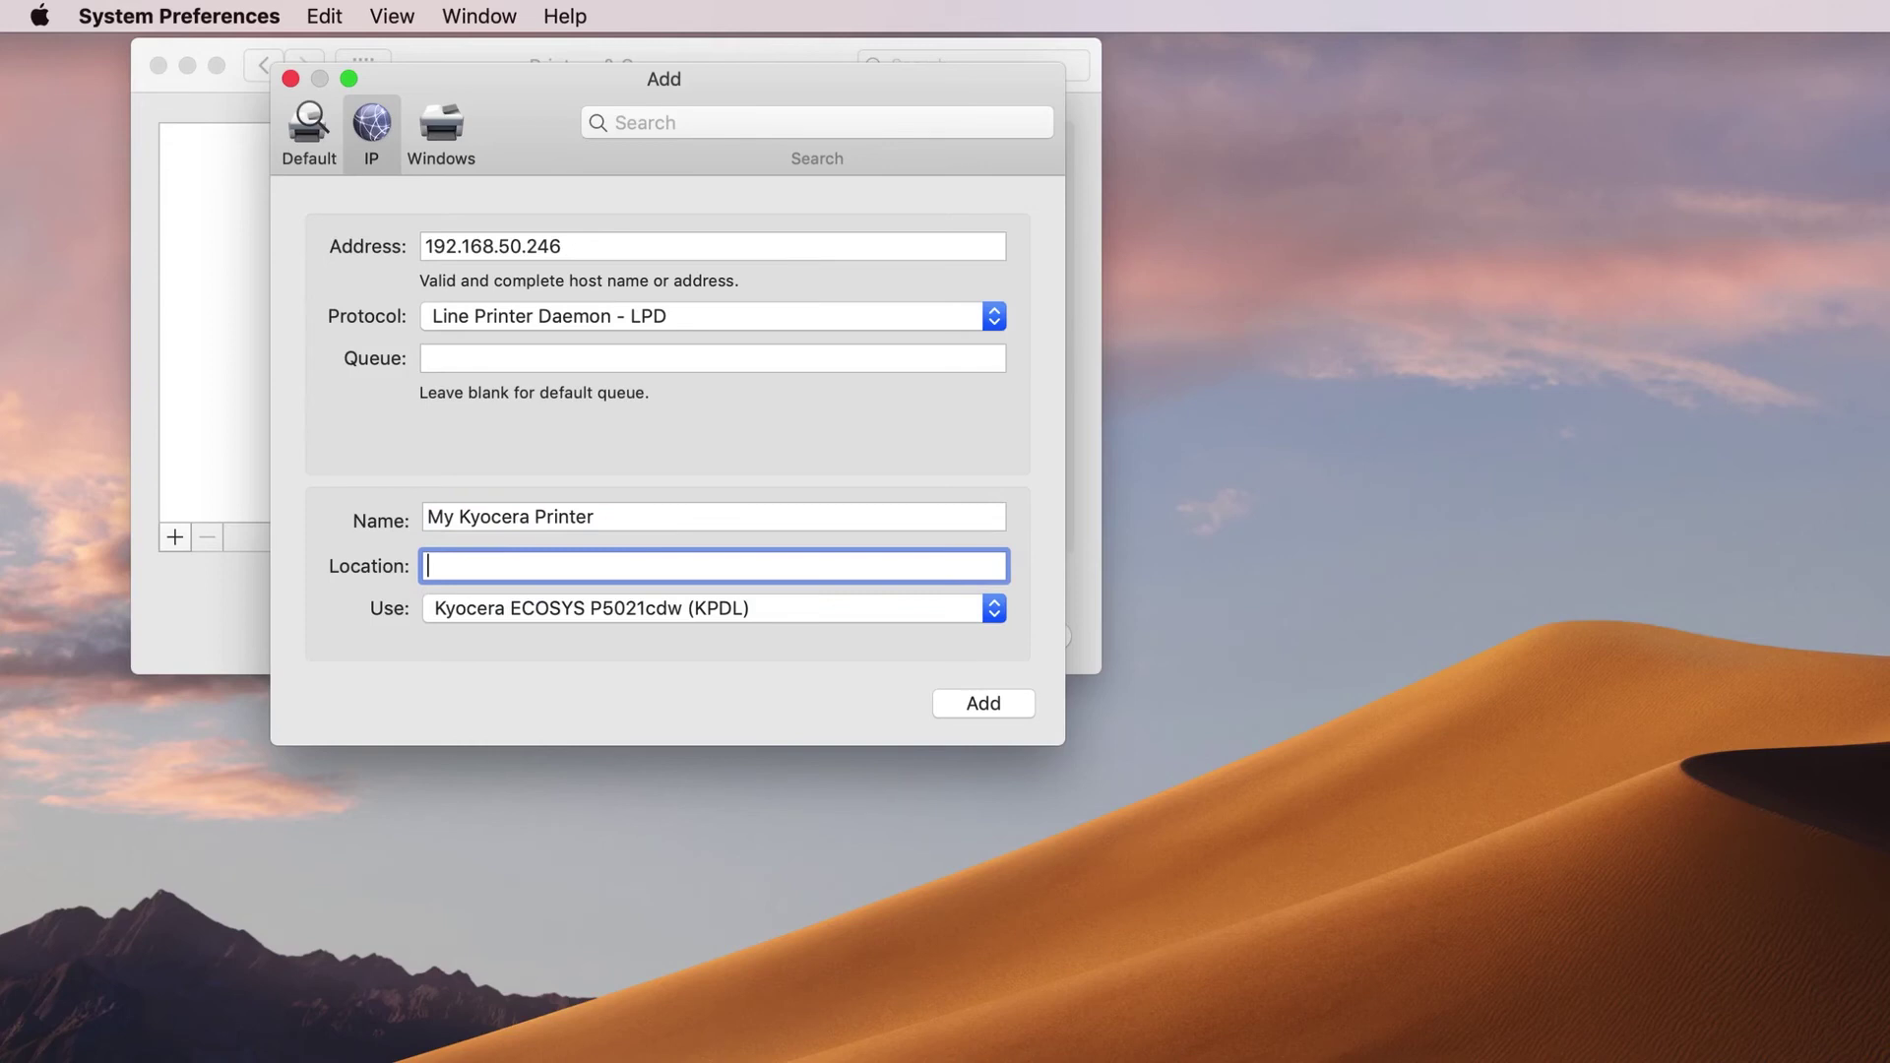
text(Home Office)
- Add the printer, accept its optional hardware settings, and make My Kyocera Printer the default
click(983, 705)
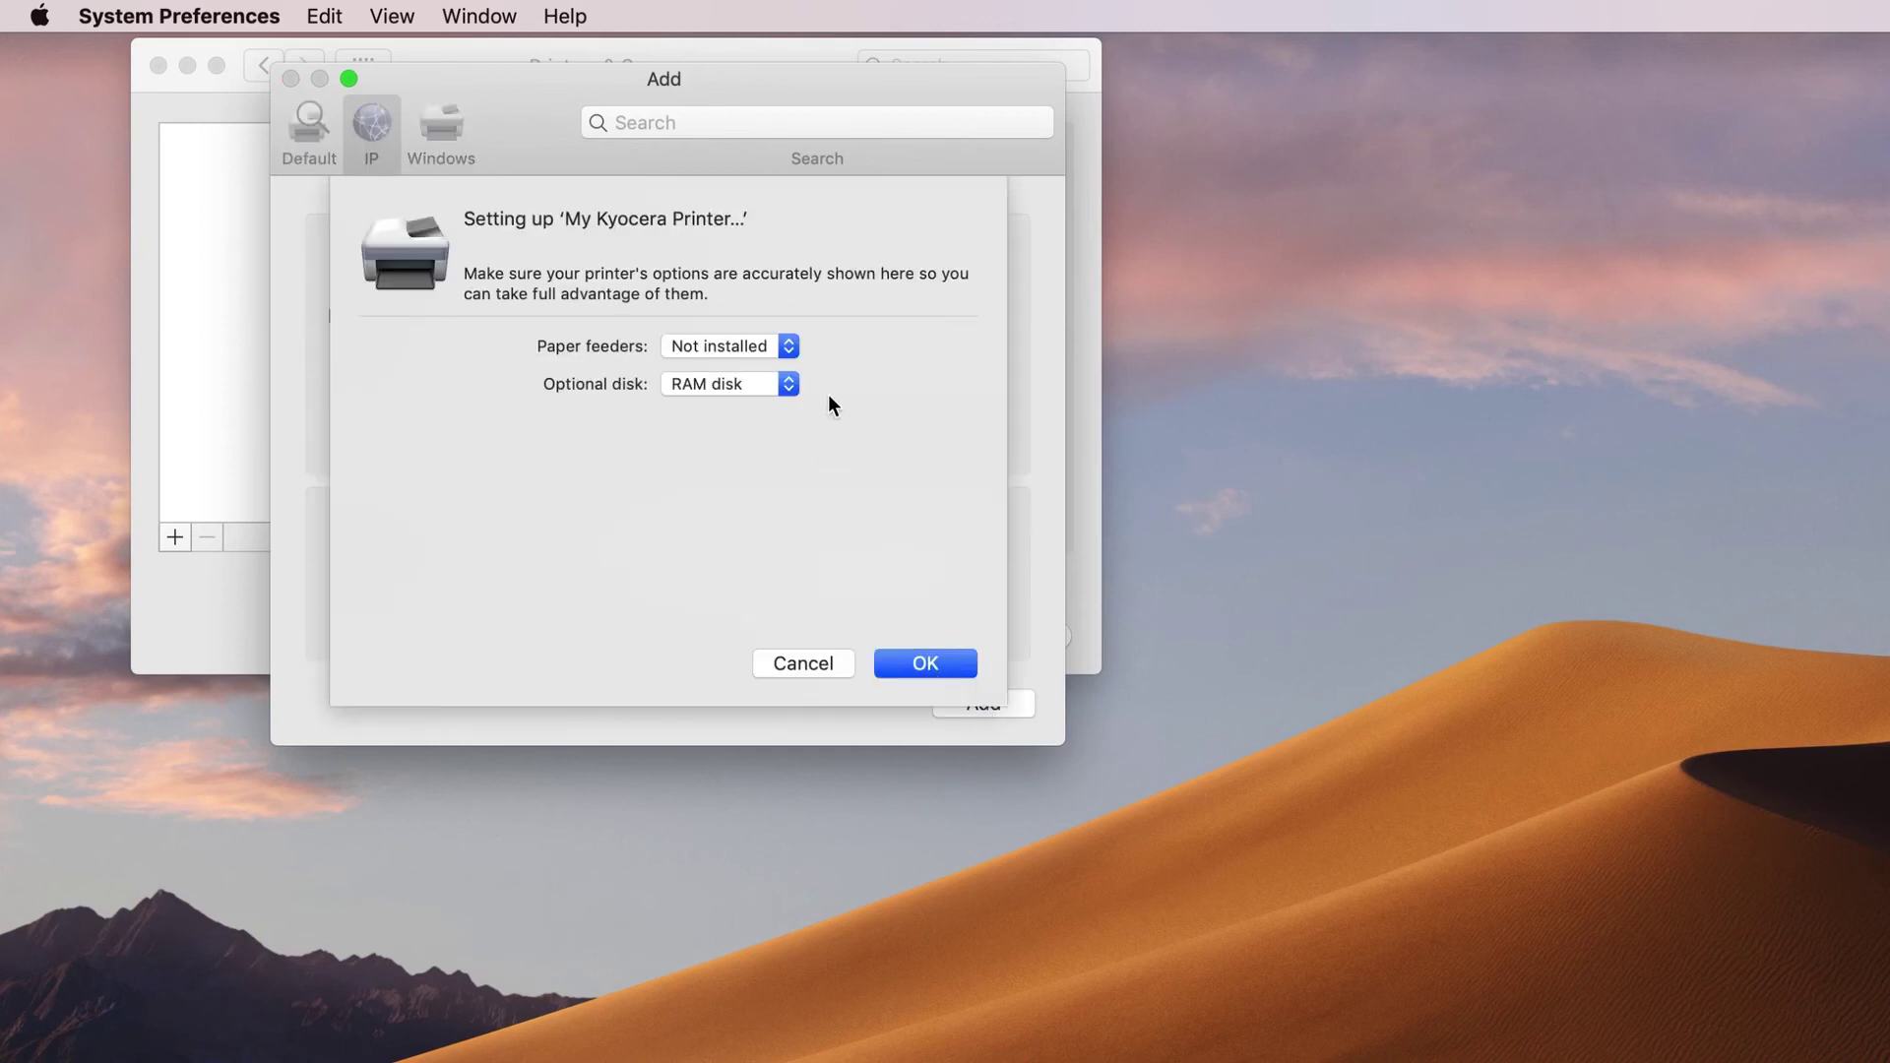
click(937, 671)
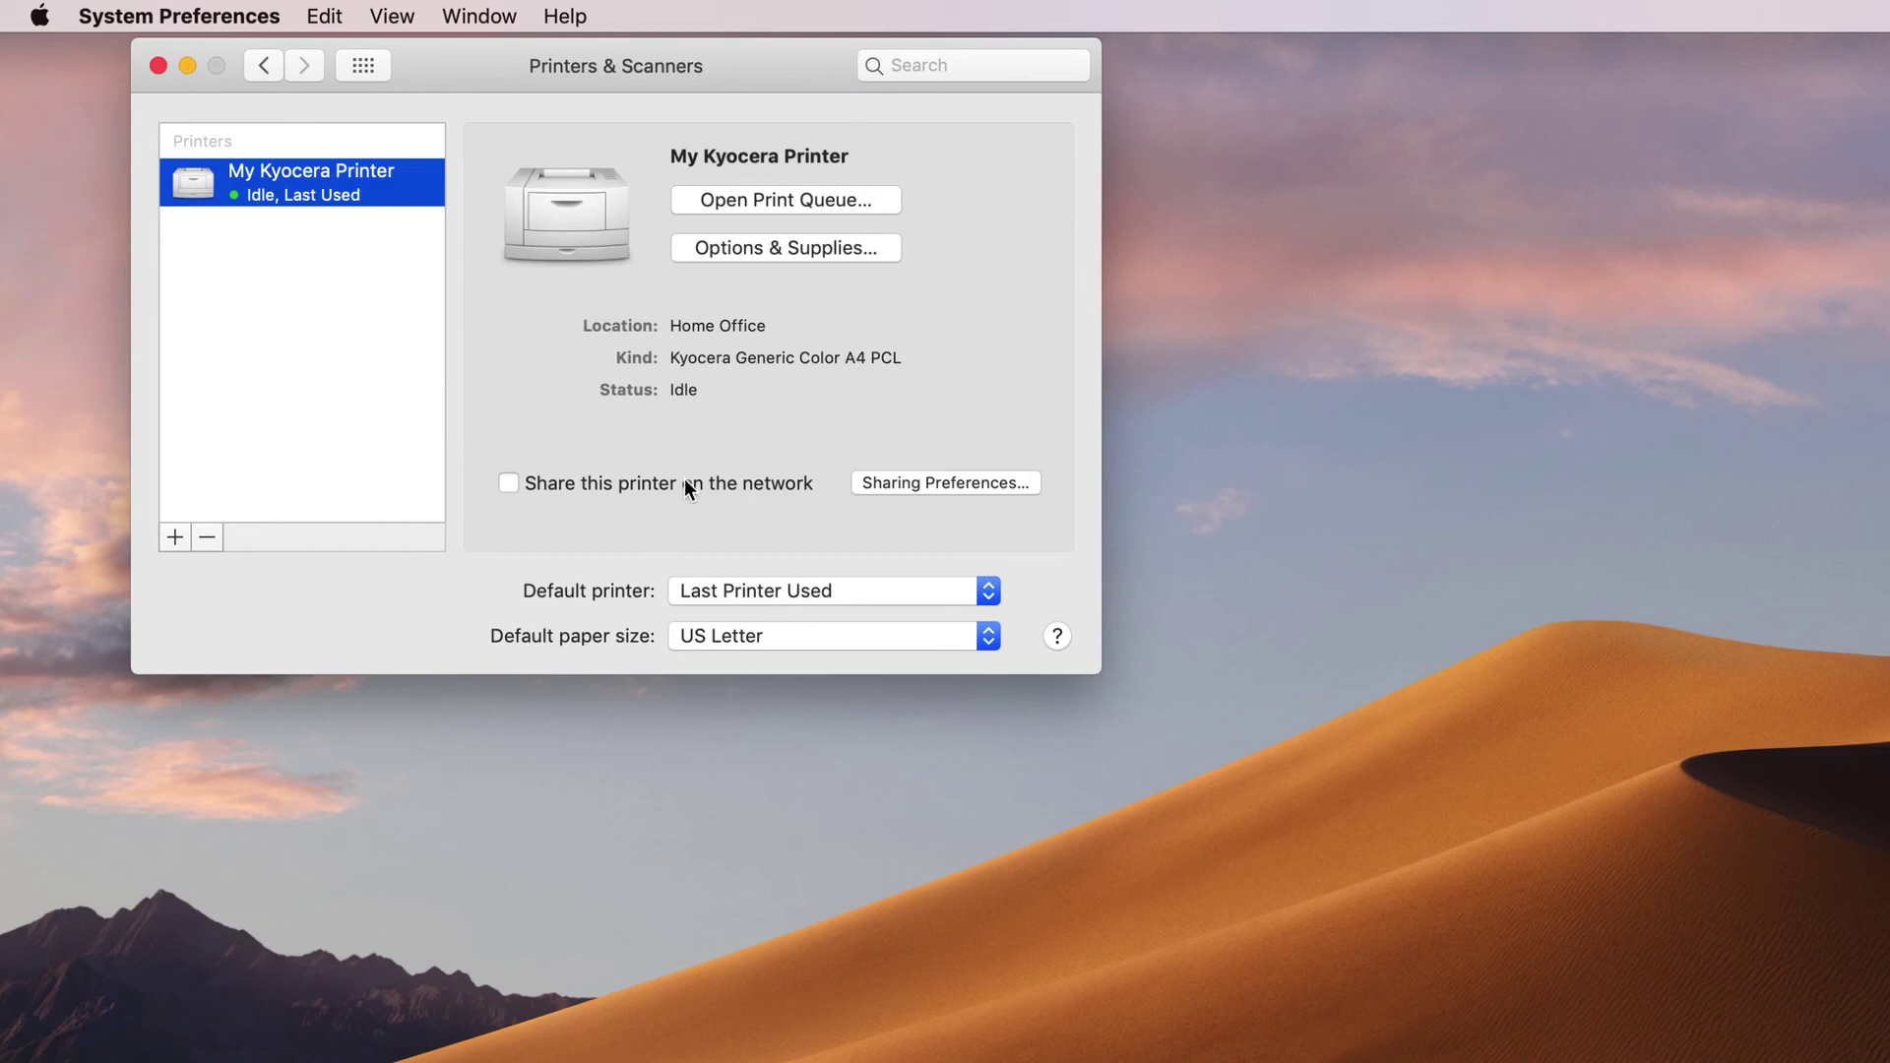
click(825, 592)
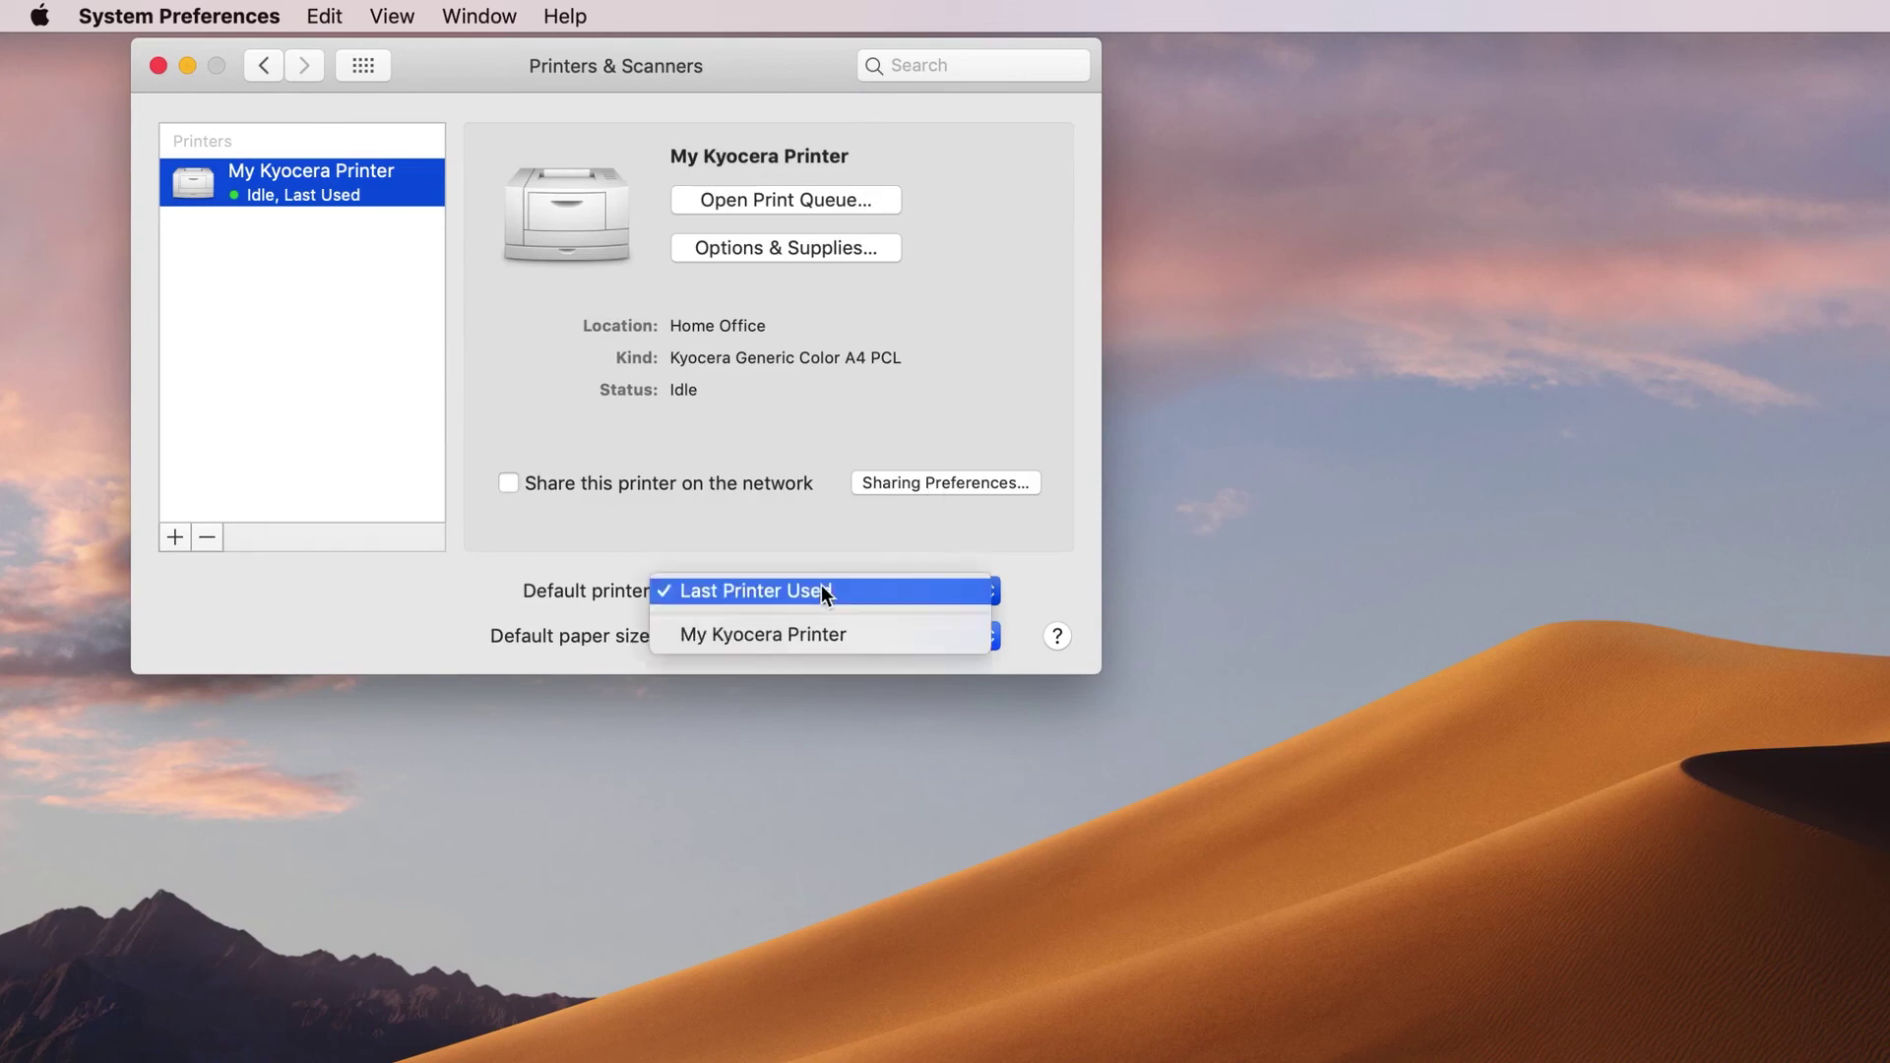
click(830, 636)
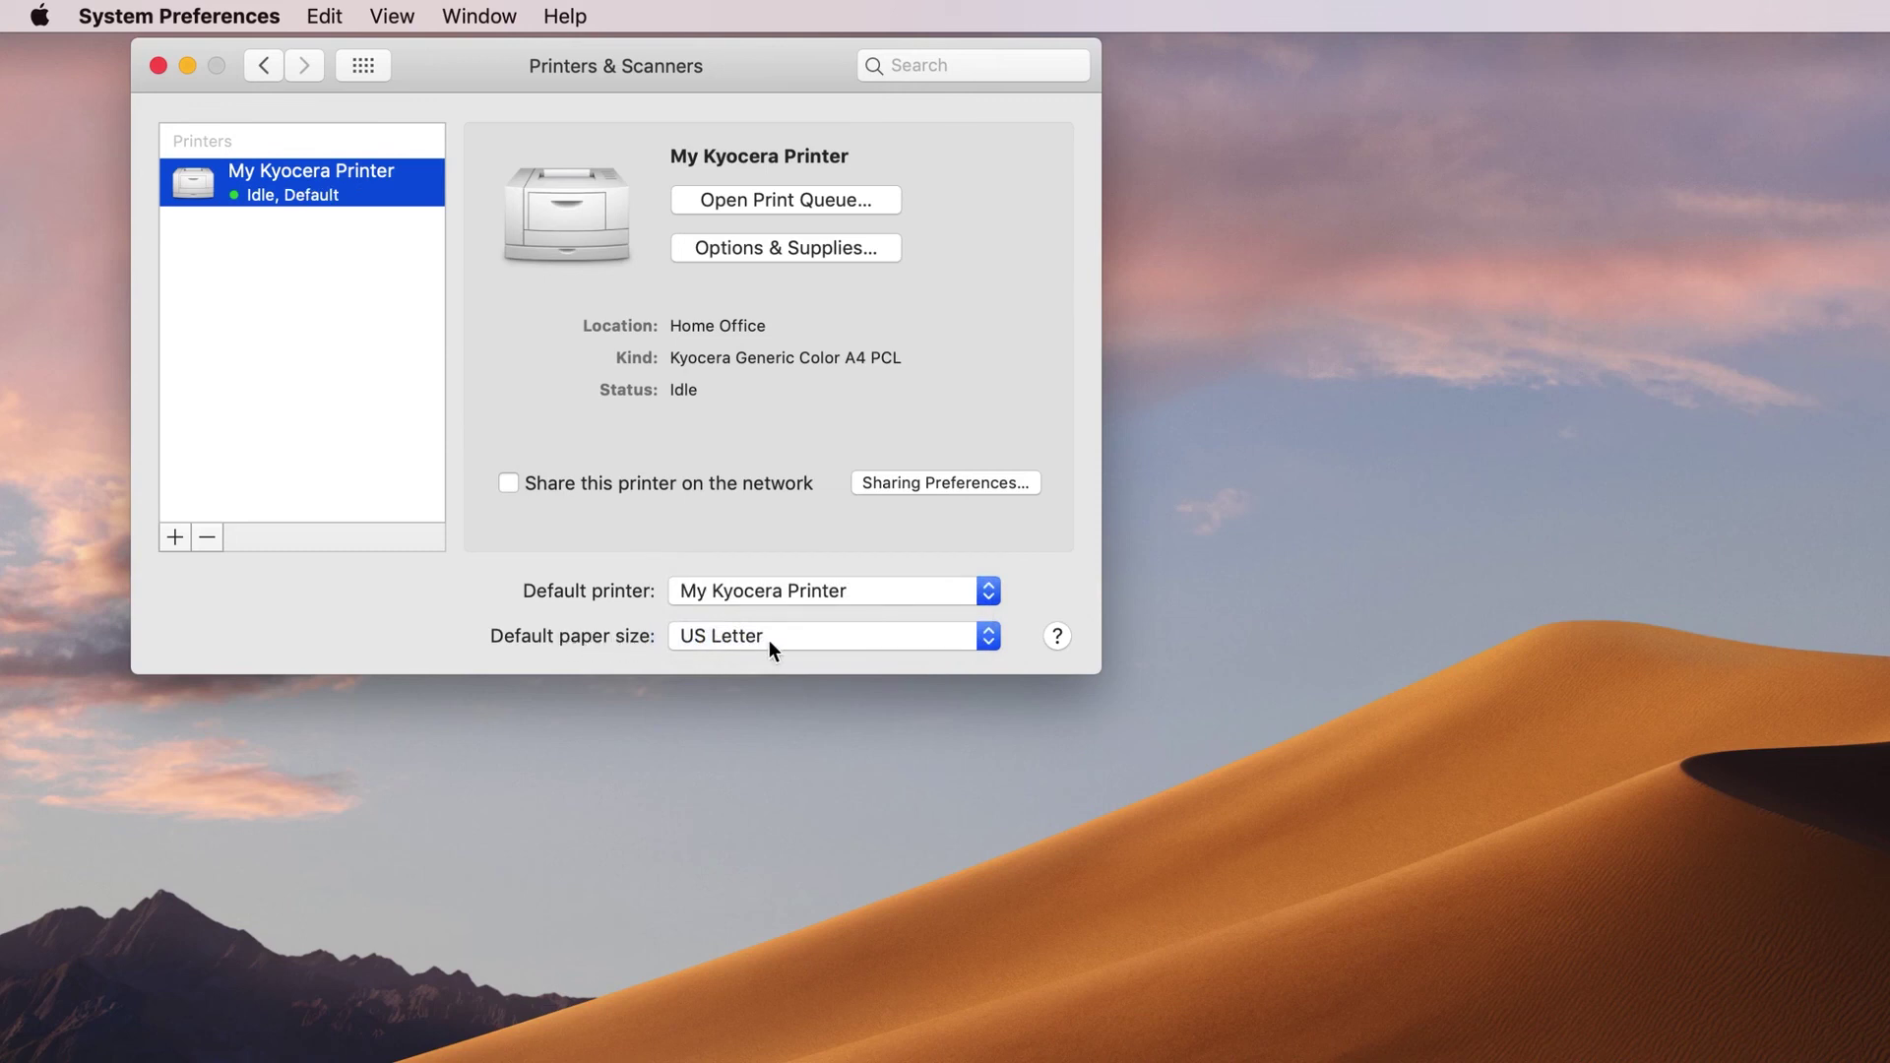
- Keep US Letter as the default paper size and close System Preferences
click(988, 640)
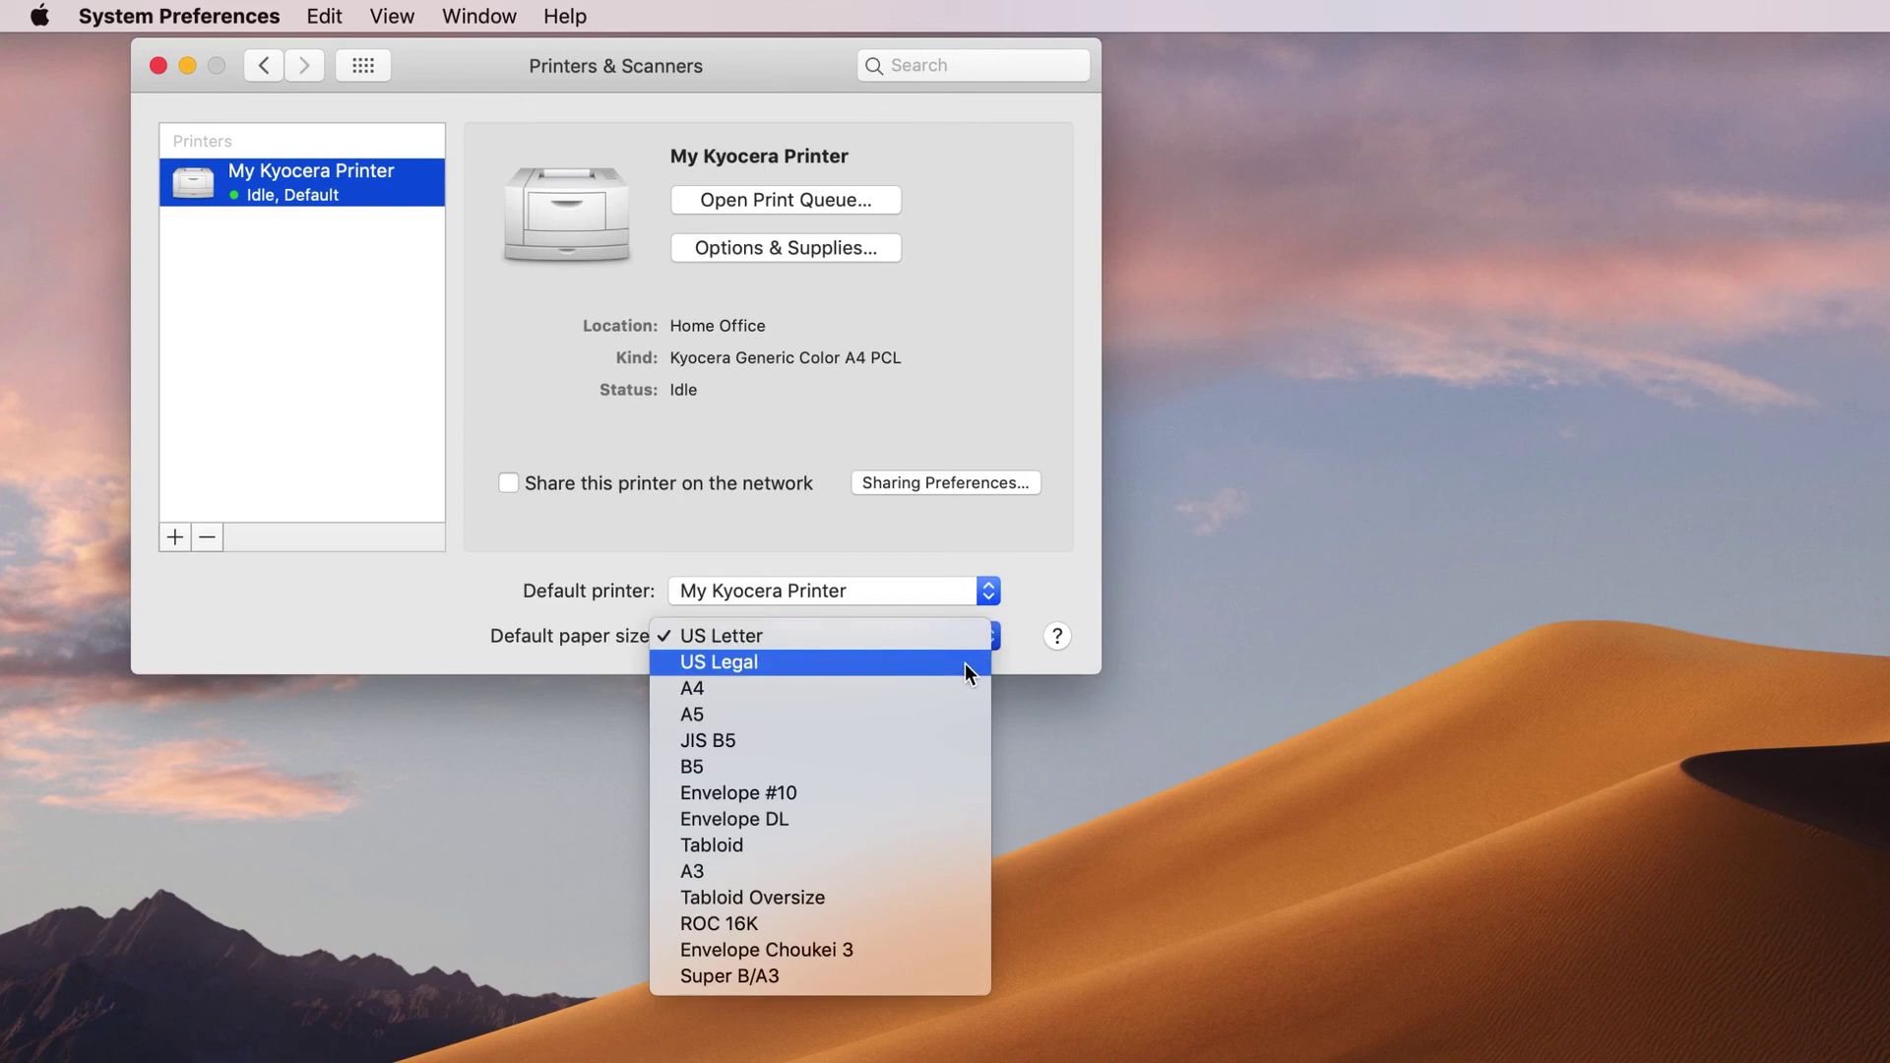
click(955, 642)
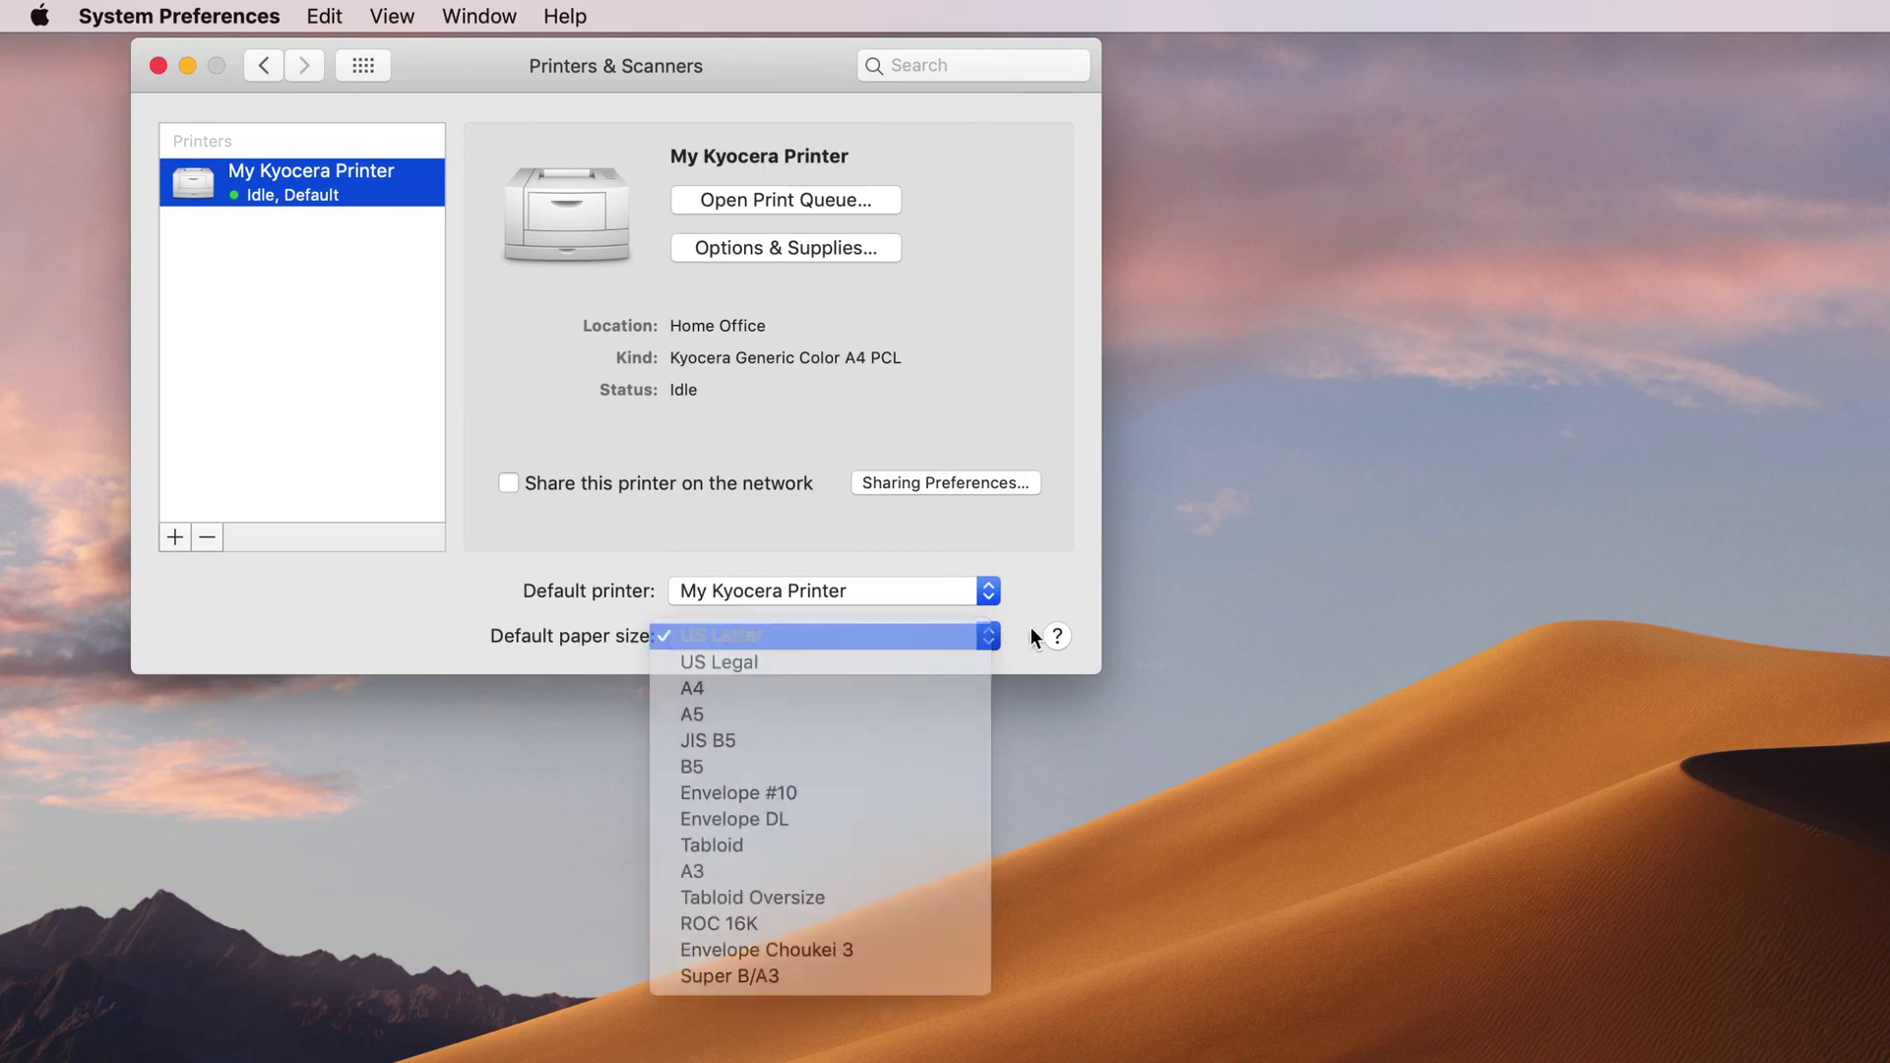
click(262, 66)
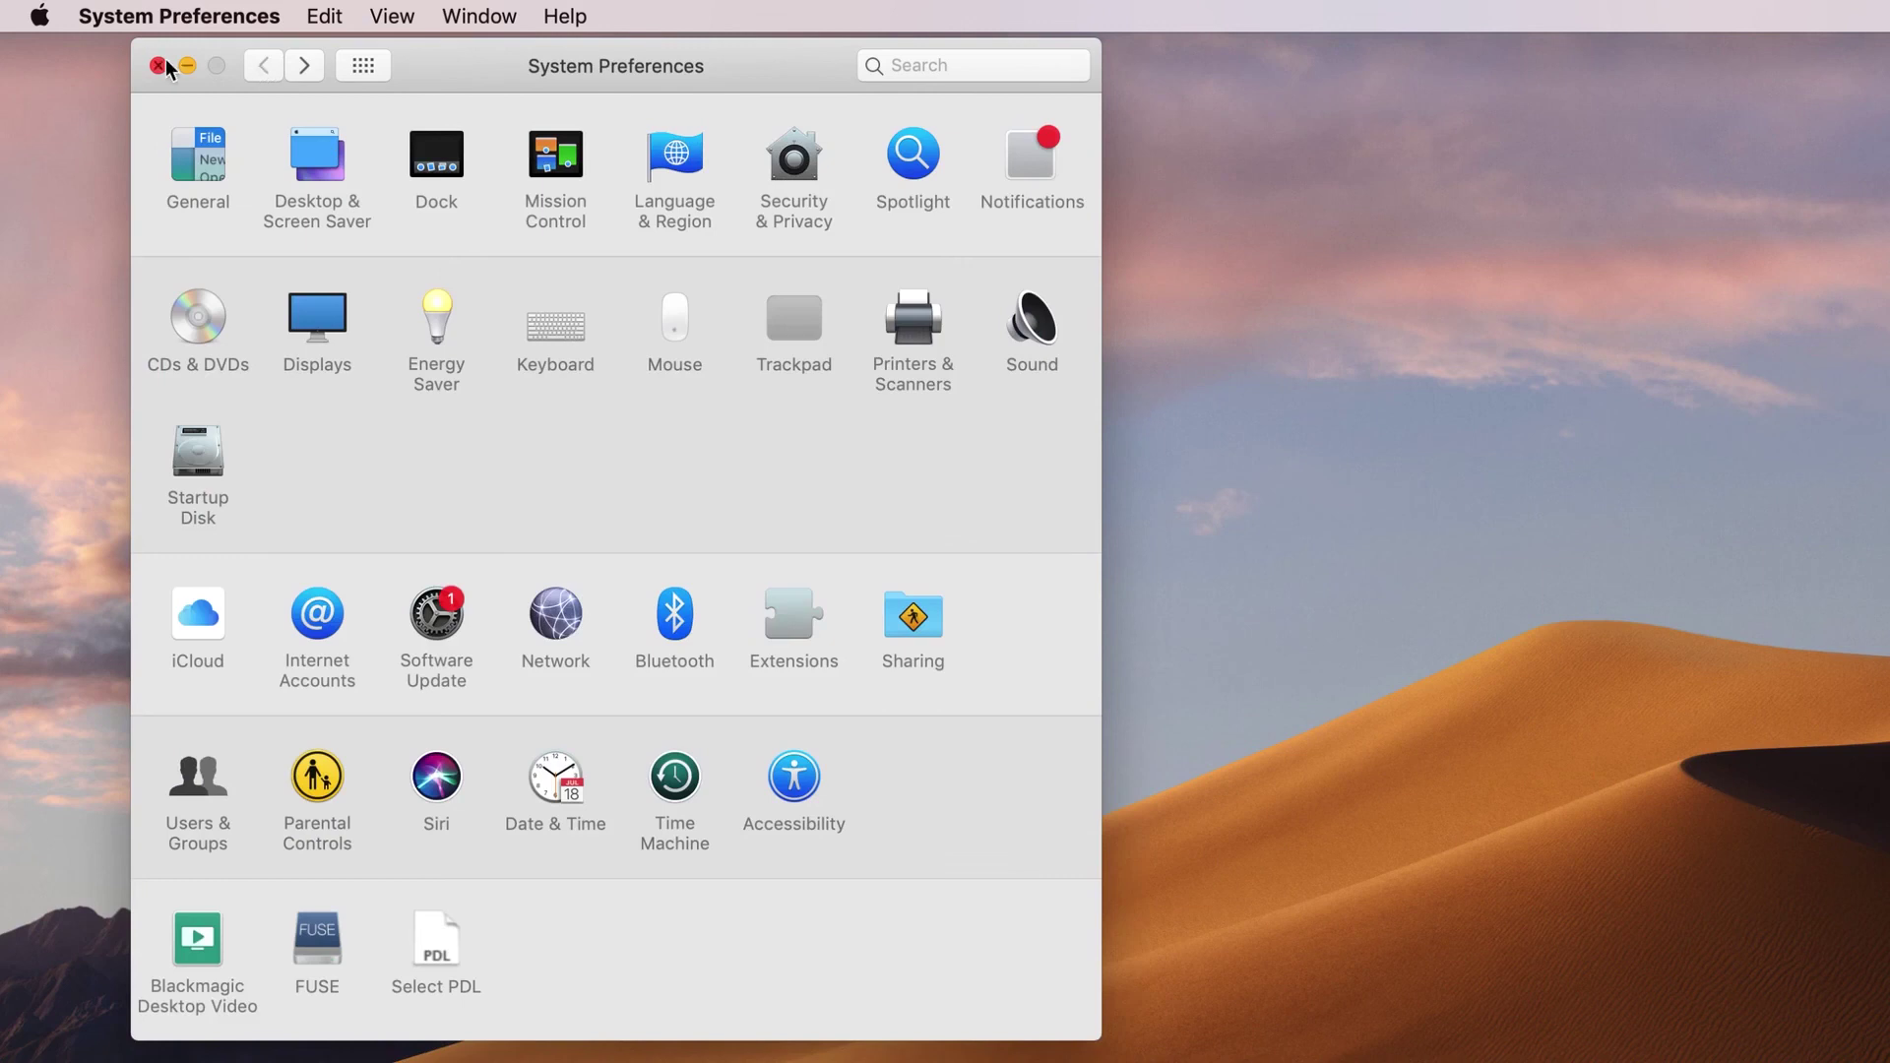
click(159, 66)
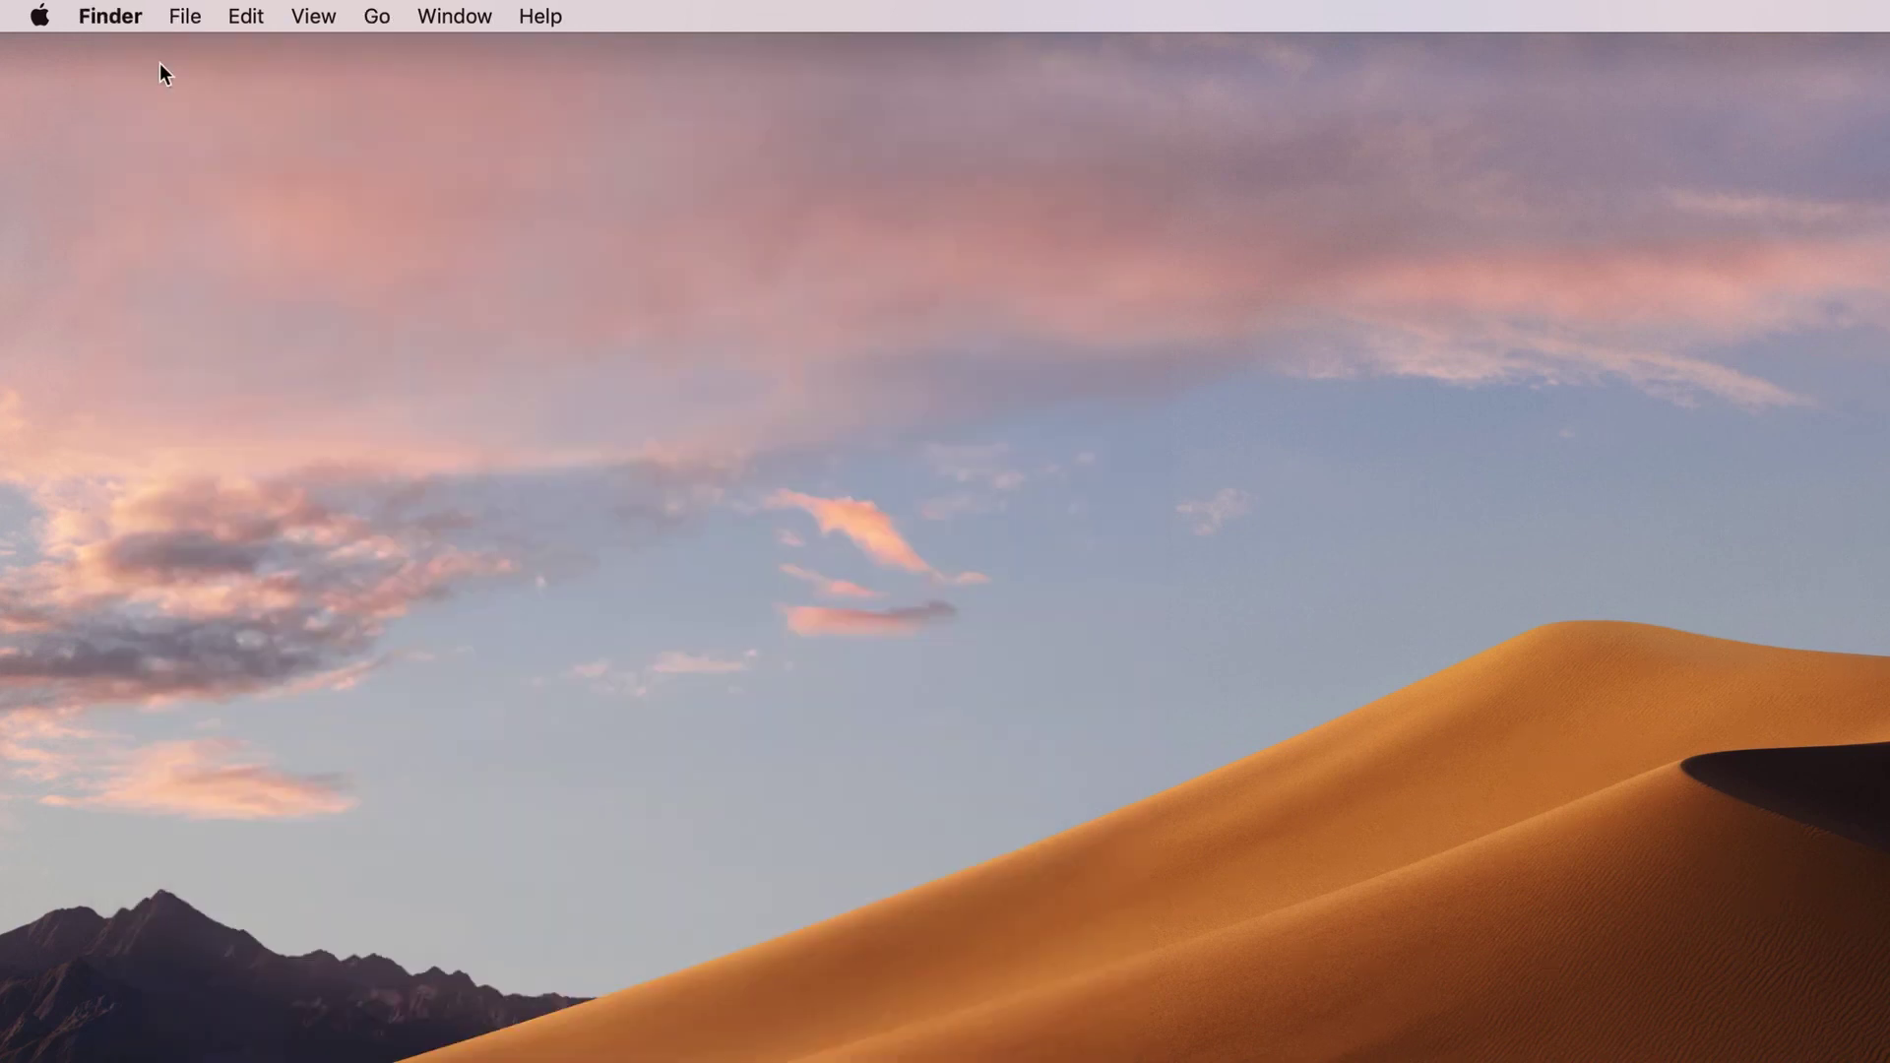